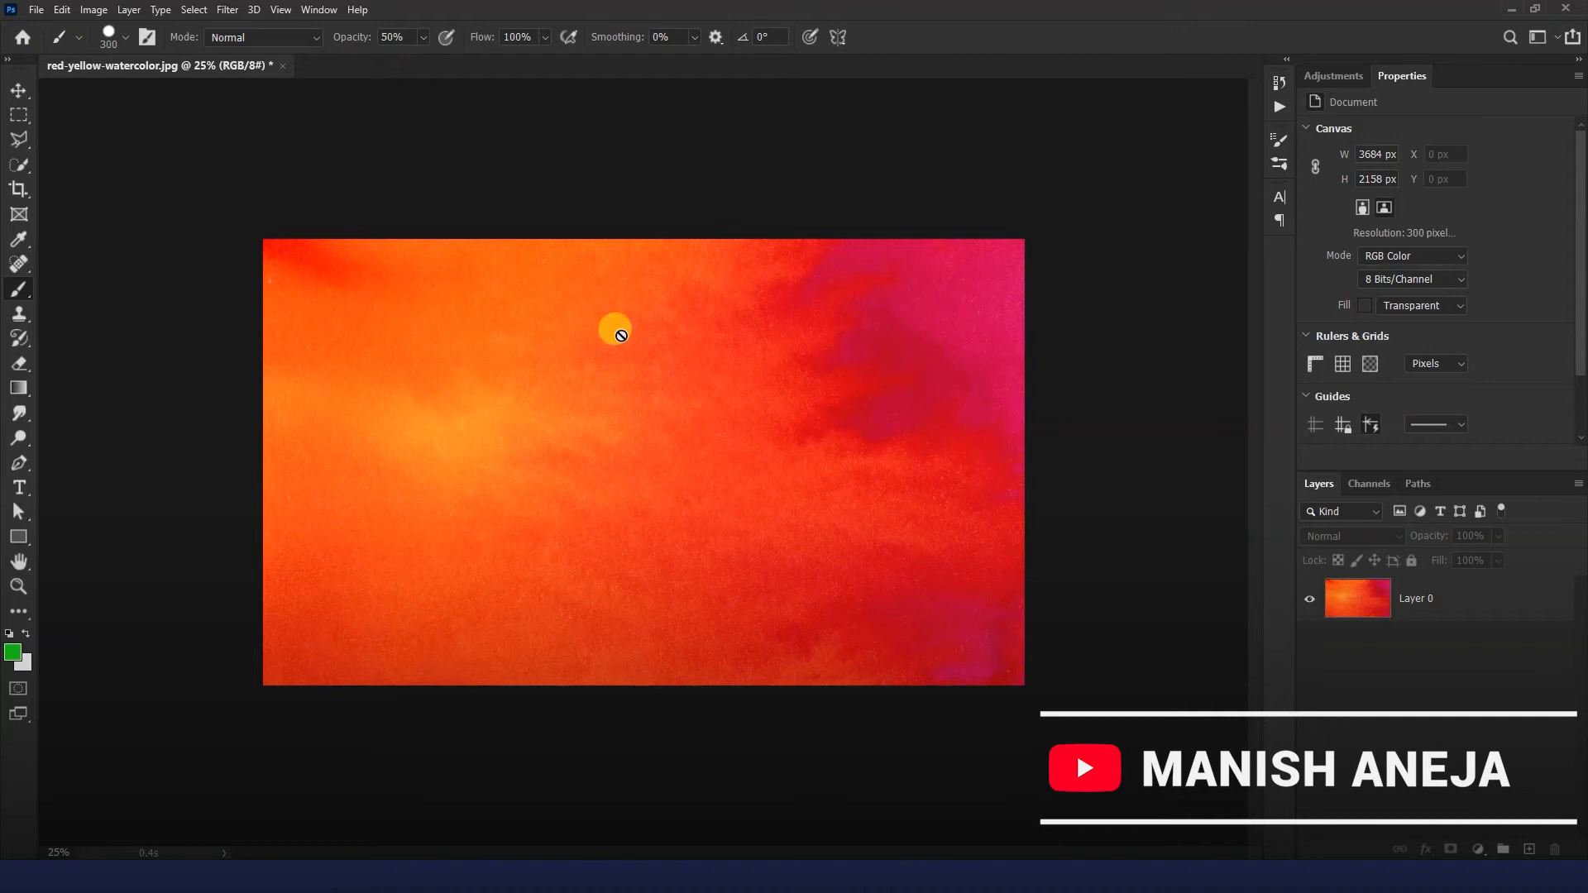
Add a new empty layer above Layer 0.
click(19, 88)
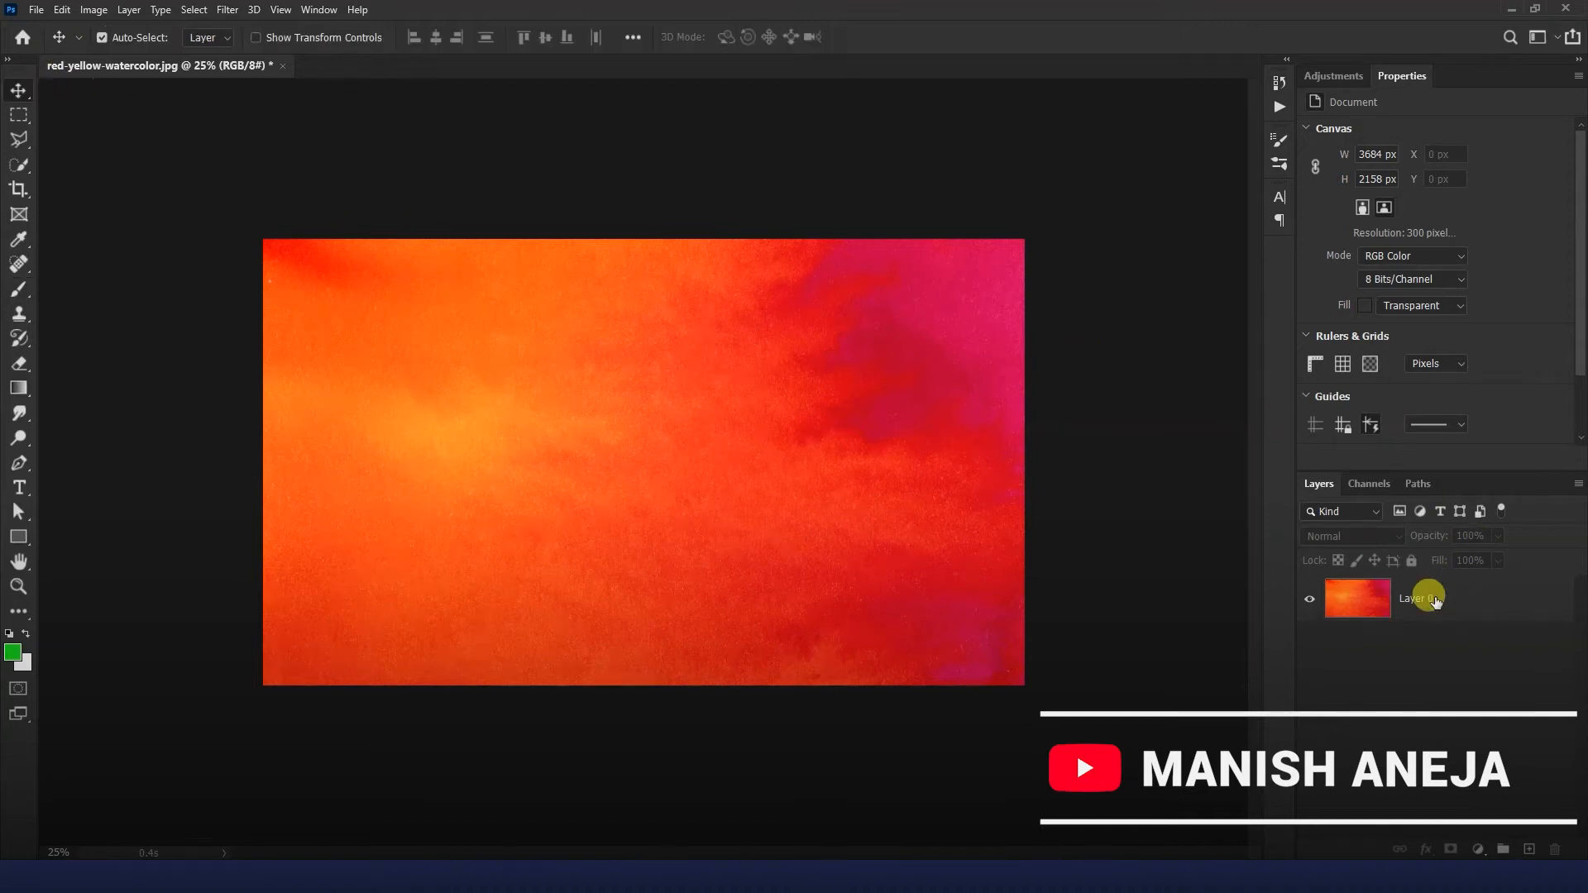
click(1434, 586)
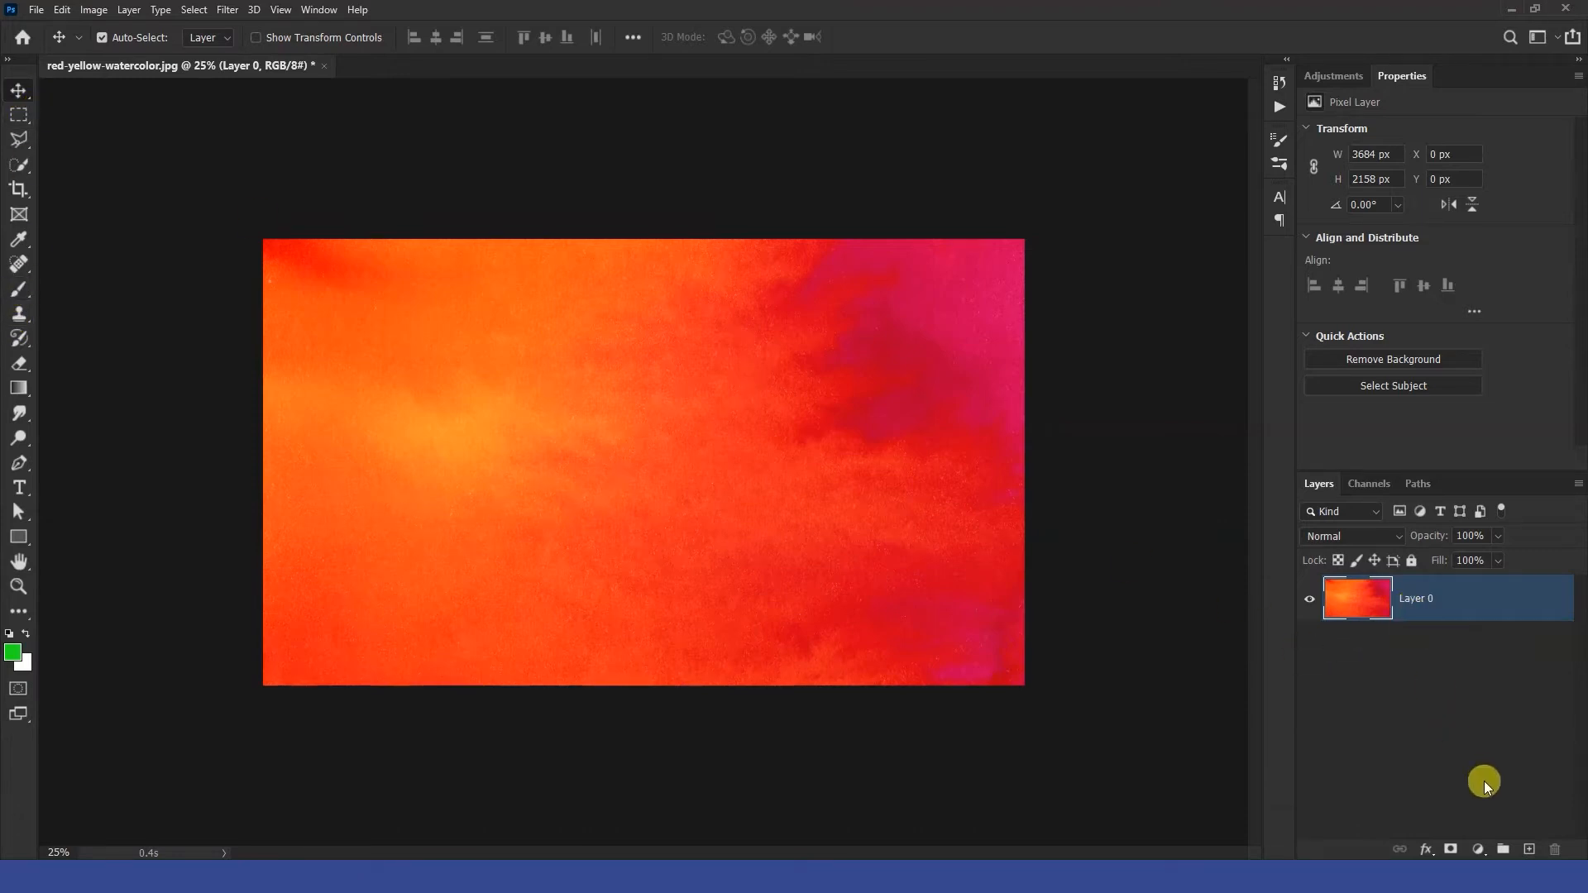
click(1528, 852)
Switch to the Brush Tool.
click(21, 291)
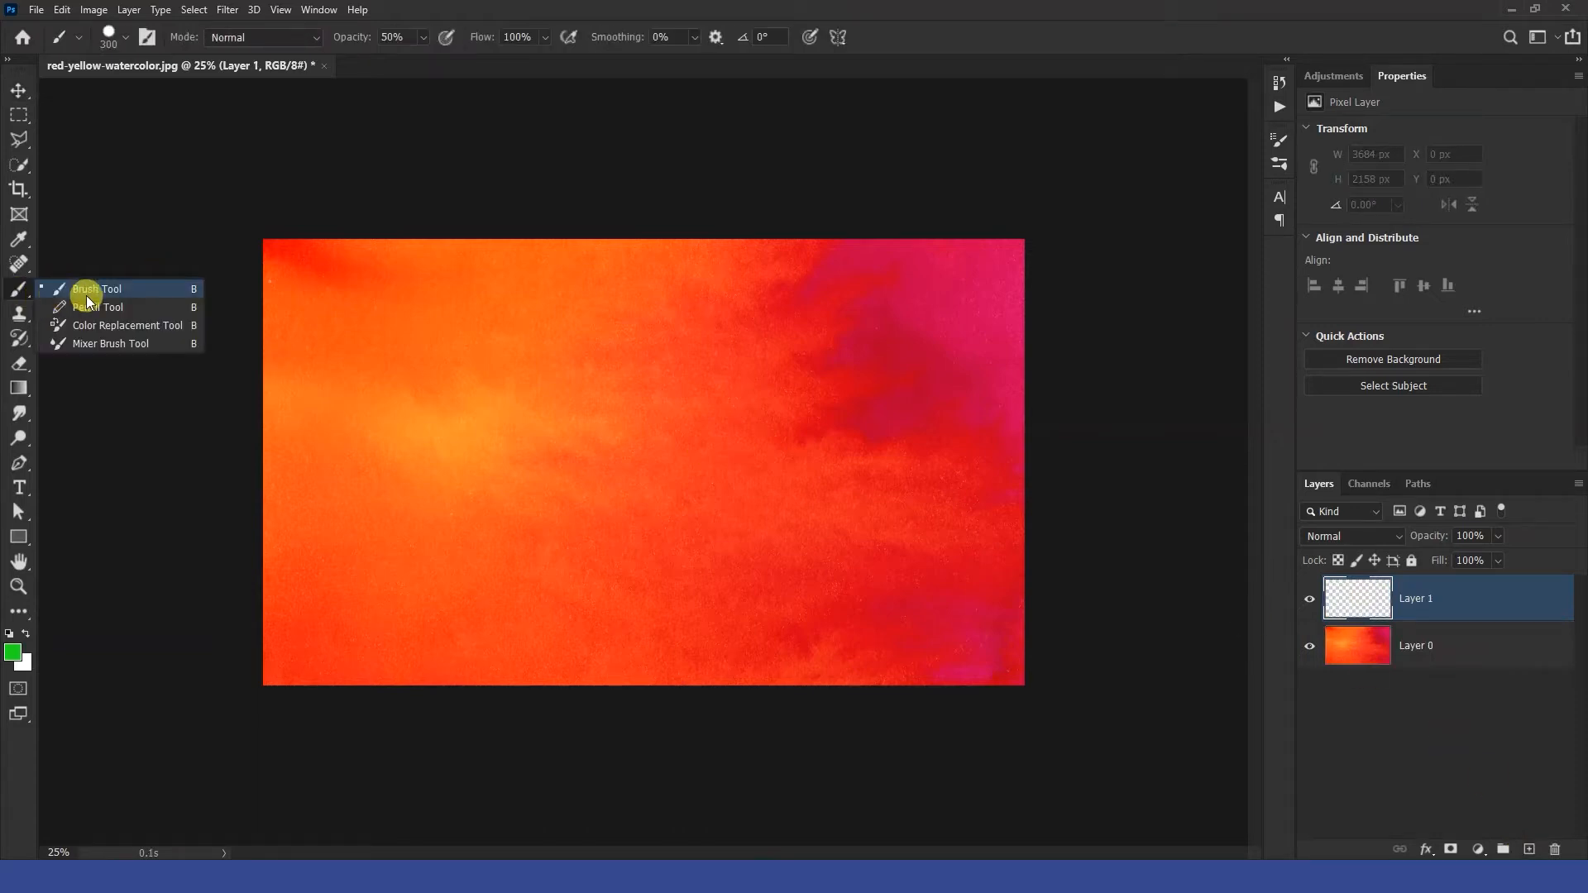
click(90, 295)
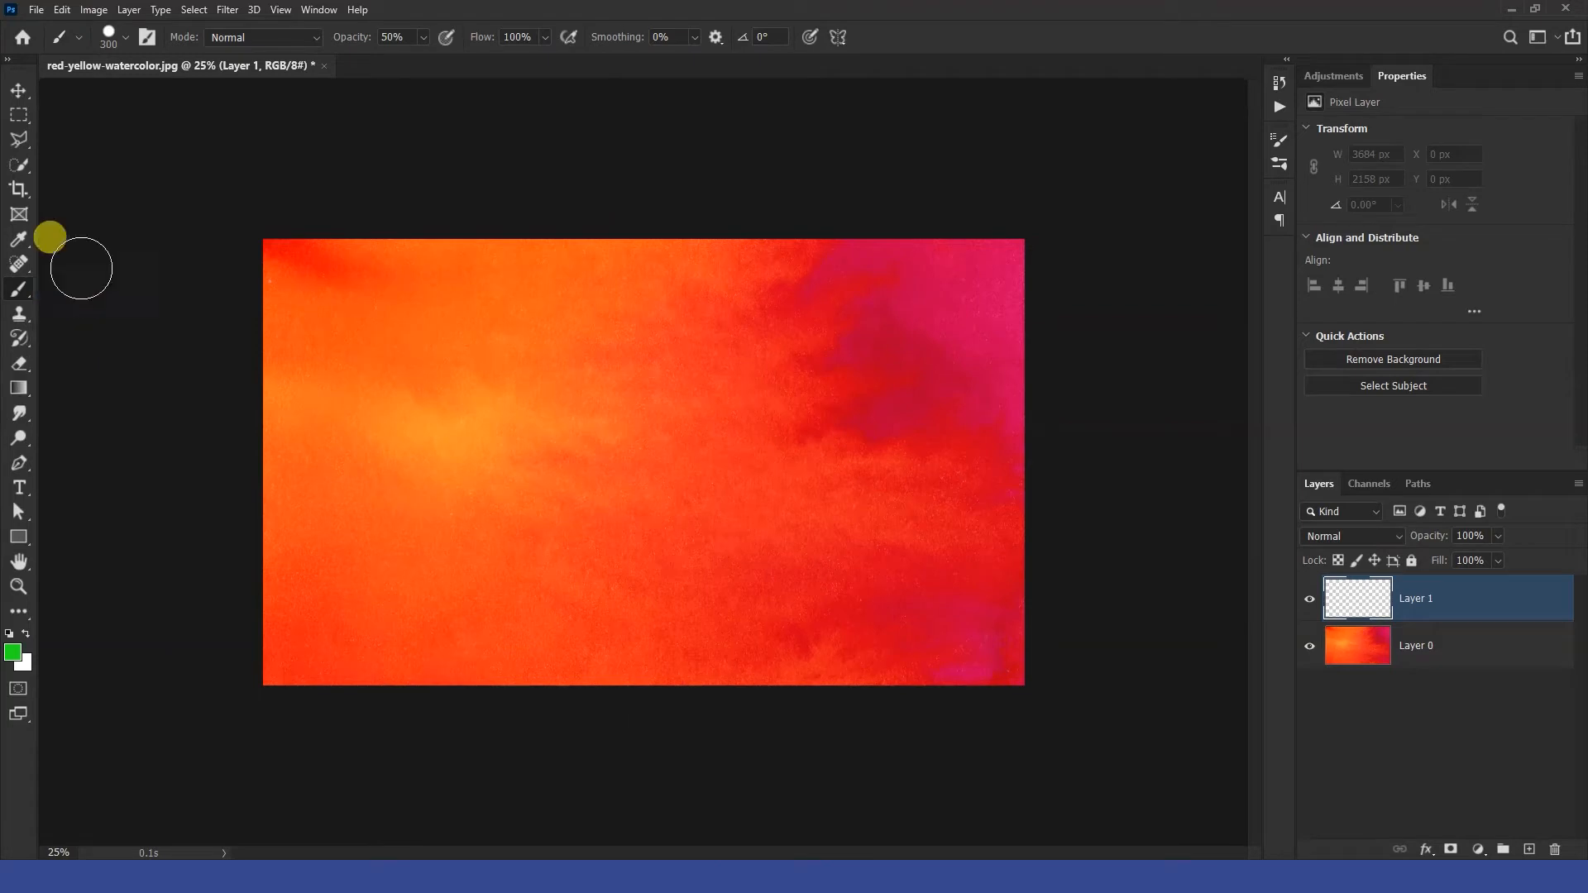
click(17, 93)
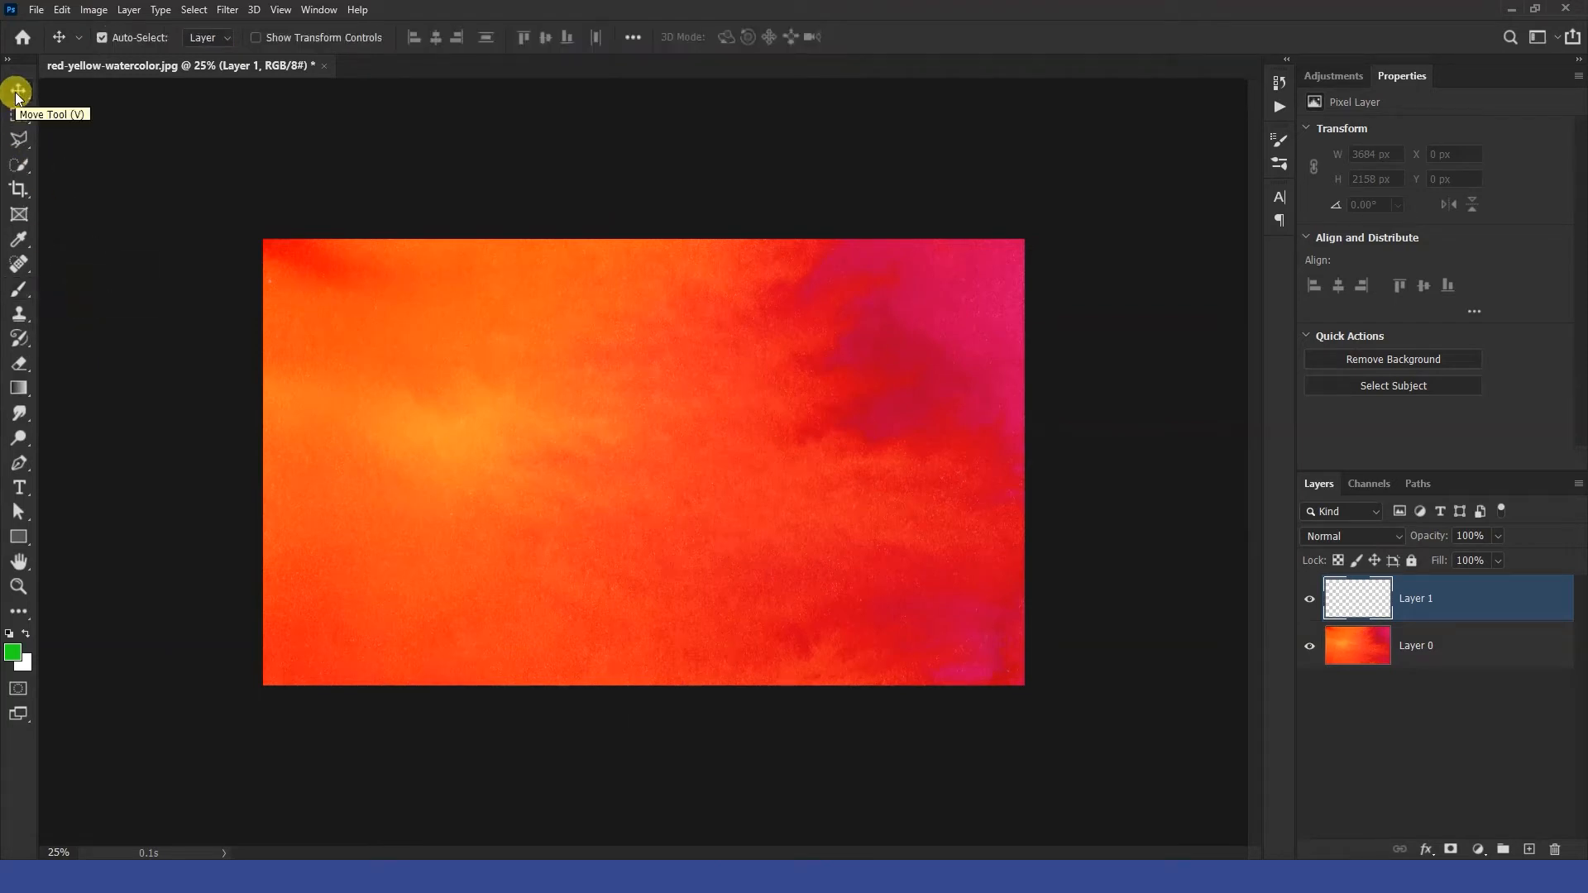
key(b)
right_click(18, 289)
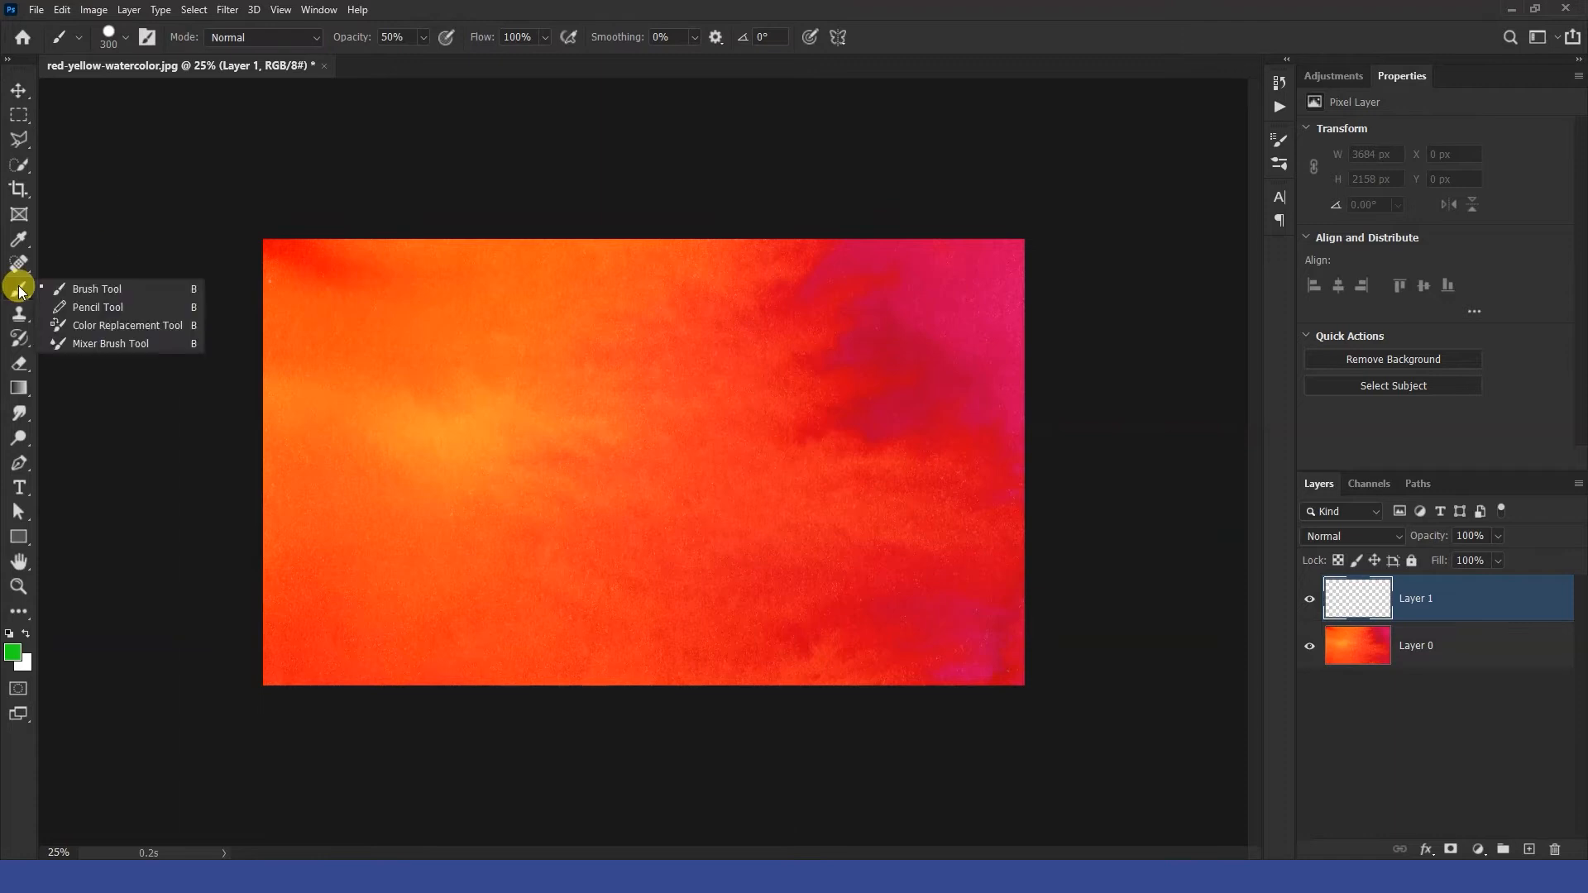
click(83, 289)
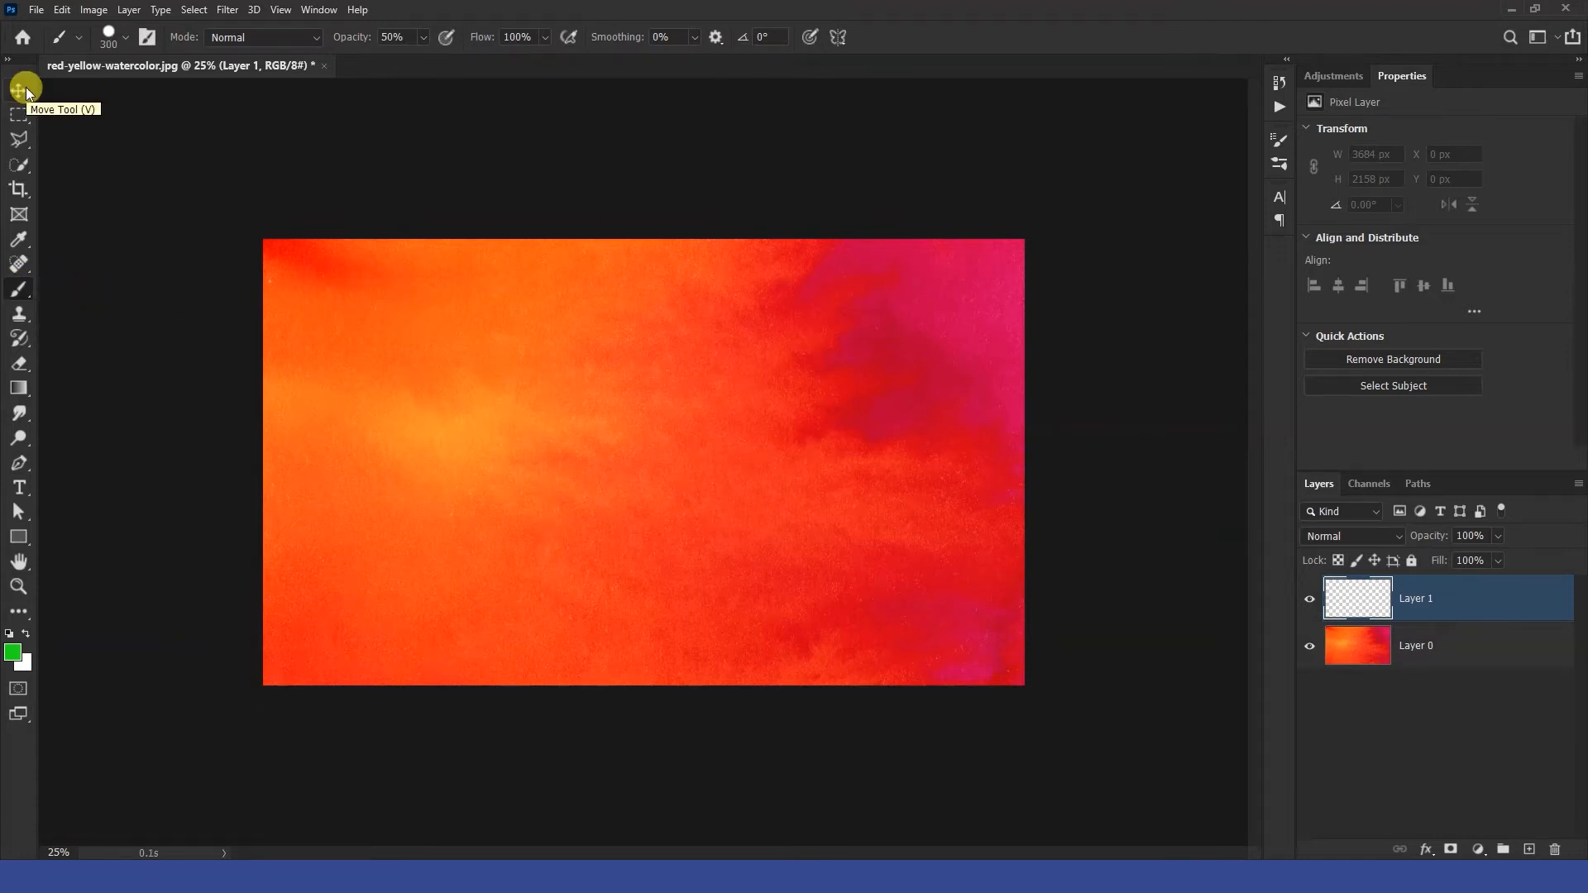
Set the foreground colour to green 11eb0d and paint a vertical stroke near the canvas's left edge.
click(12, 653)
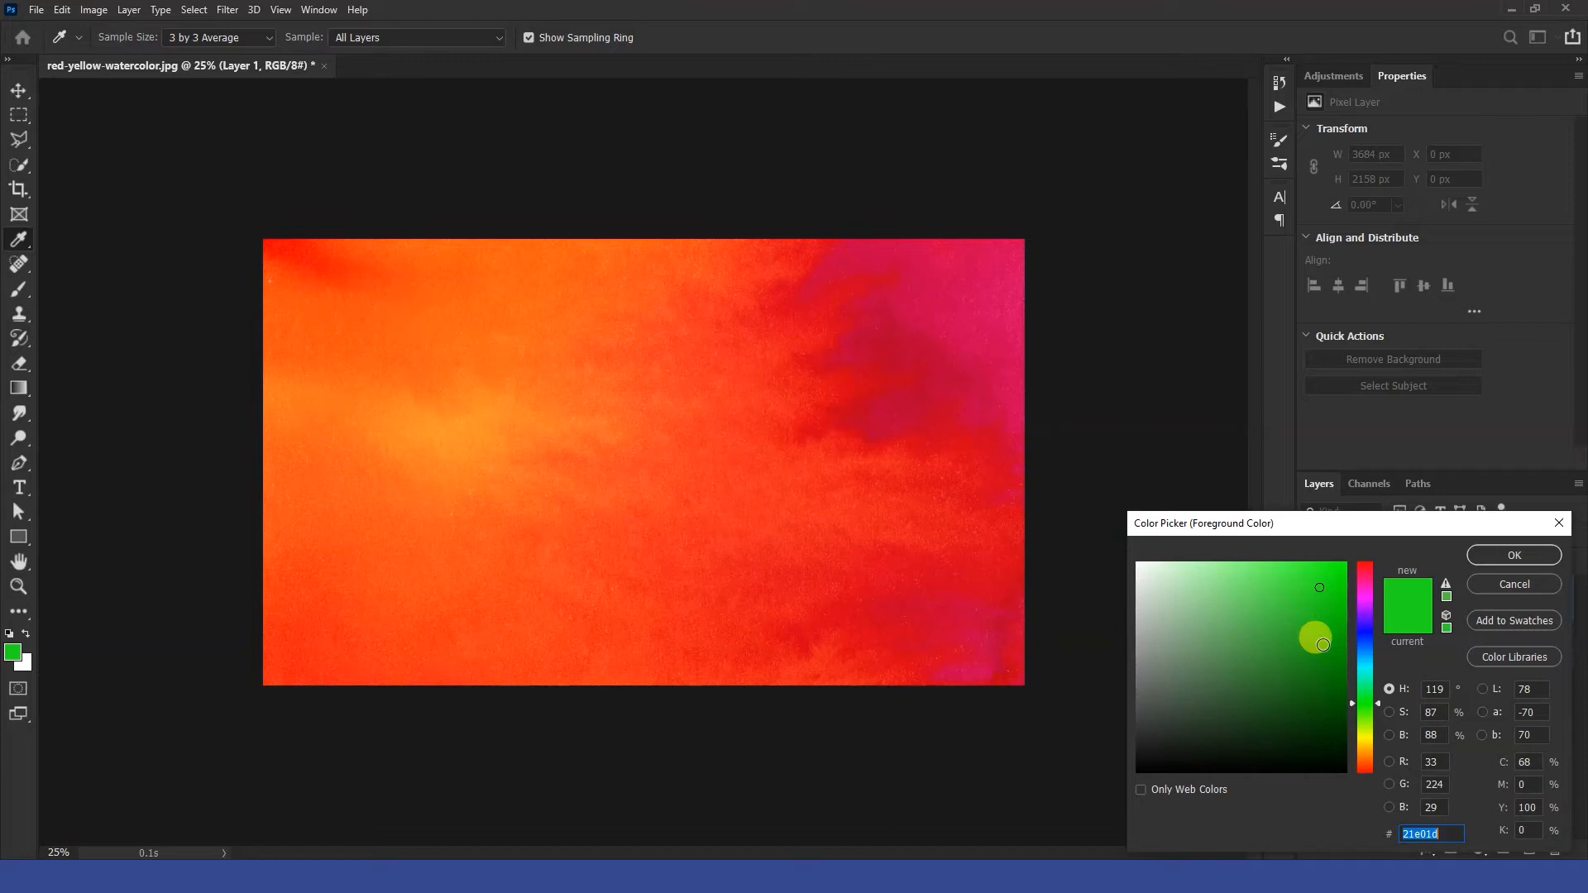
click(1335, 578)
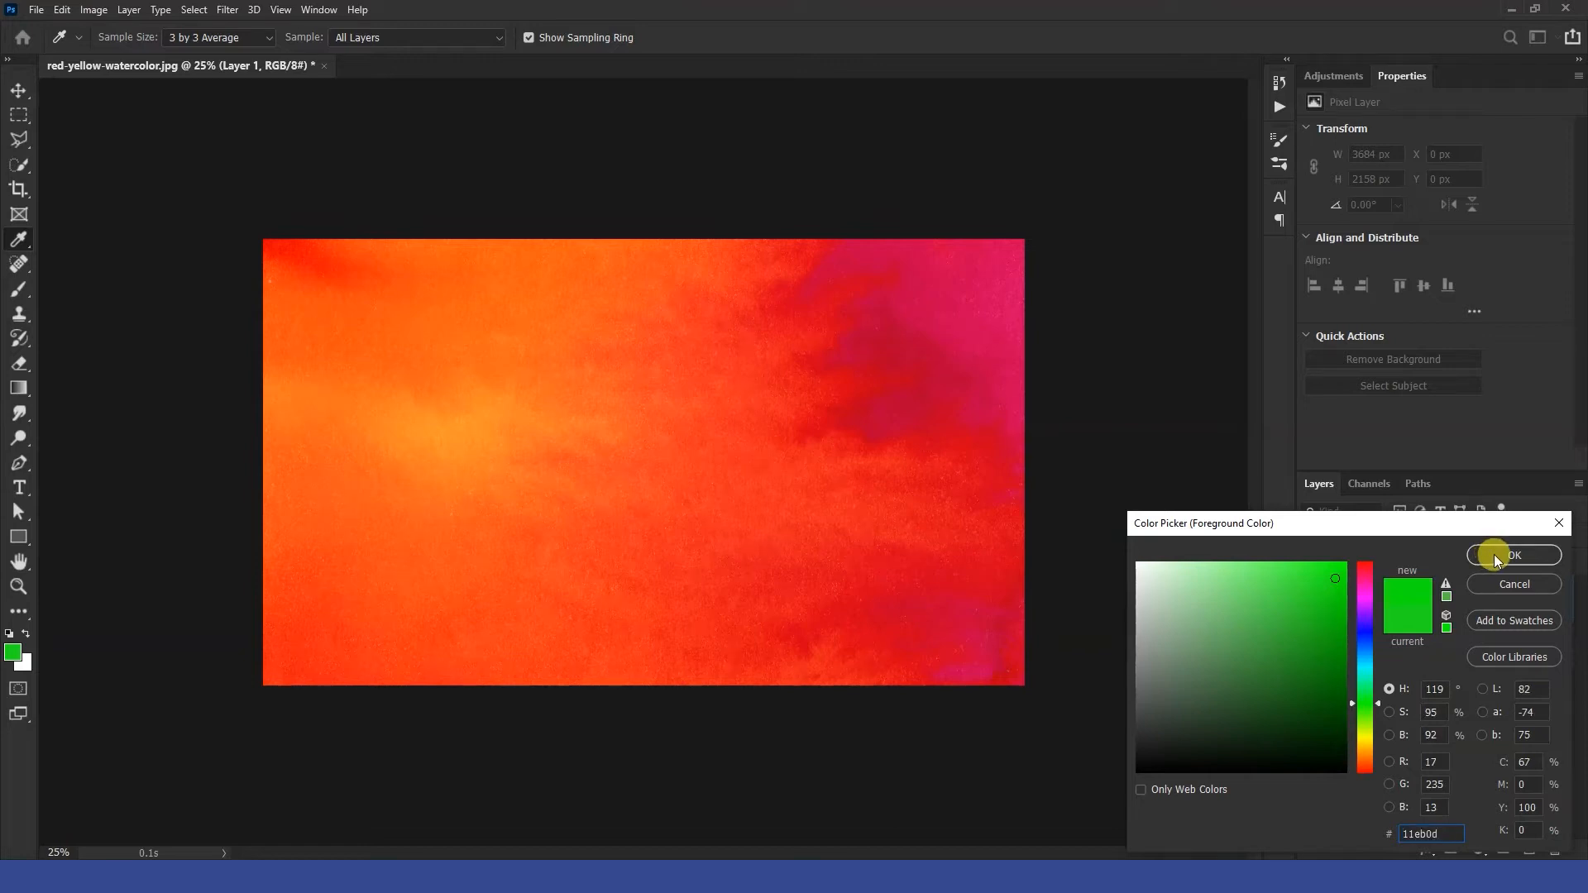
click(1493, 554)
key(b)
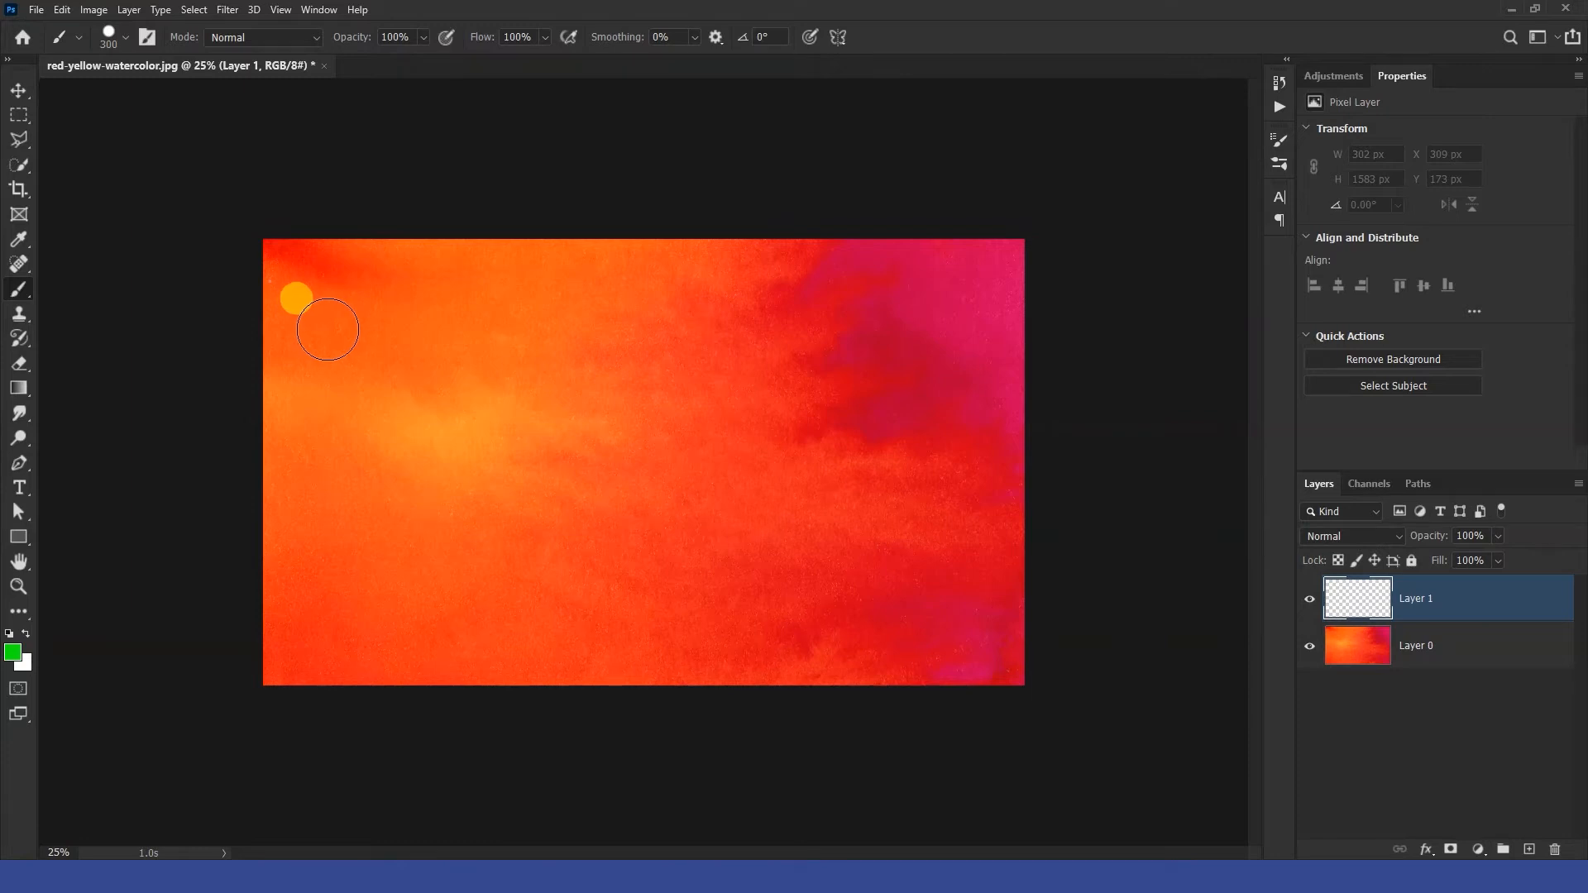
drag(330, 318, 333, 599)
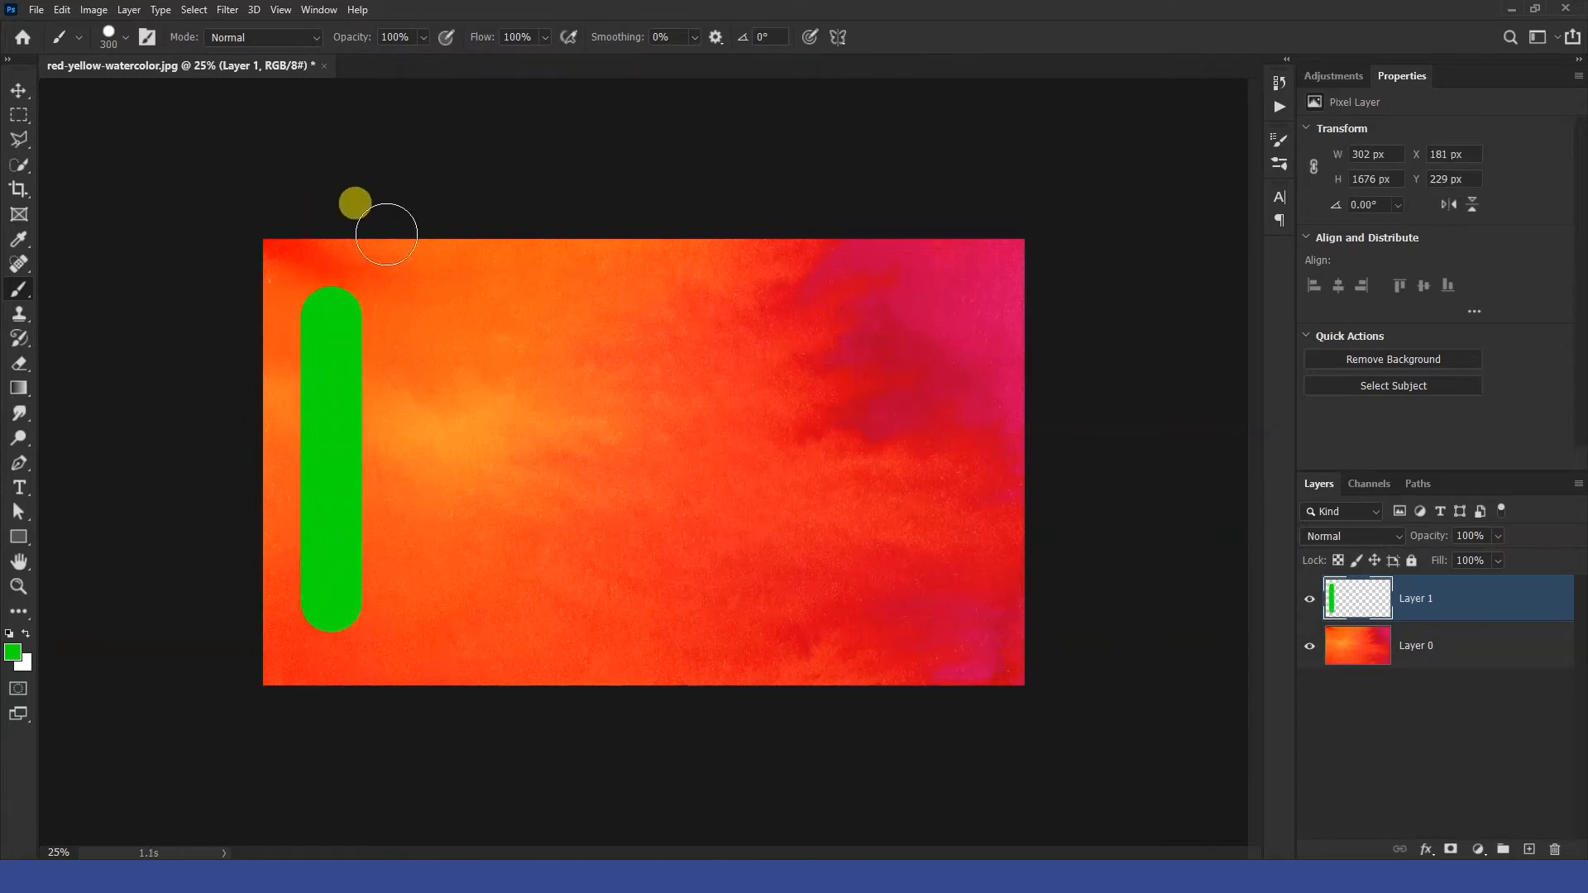
Set the brush size to 189 px and paint a thinner straight vertical stroke beside the first one.
click(127, 38)
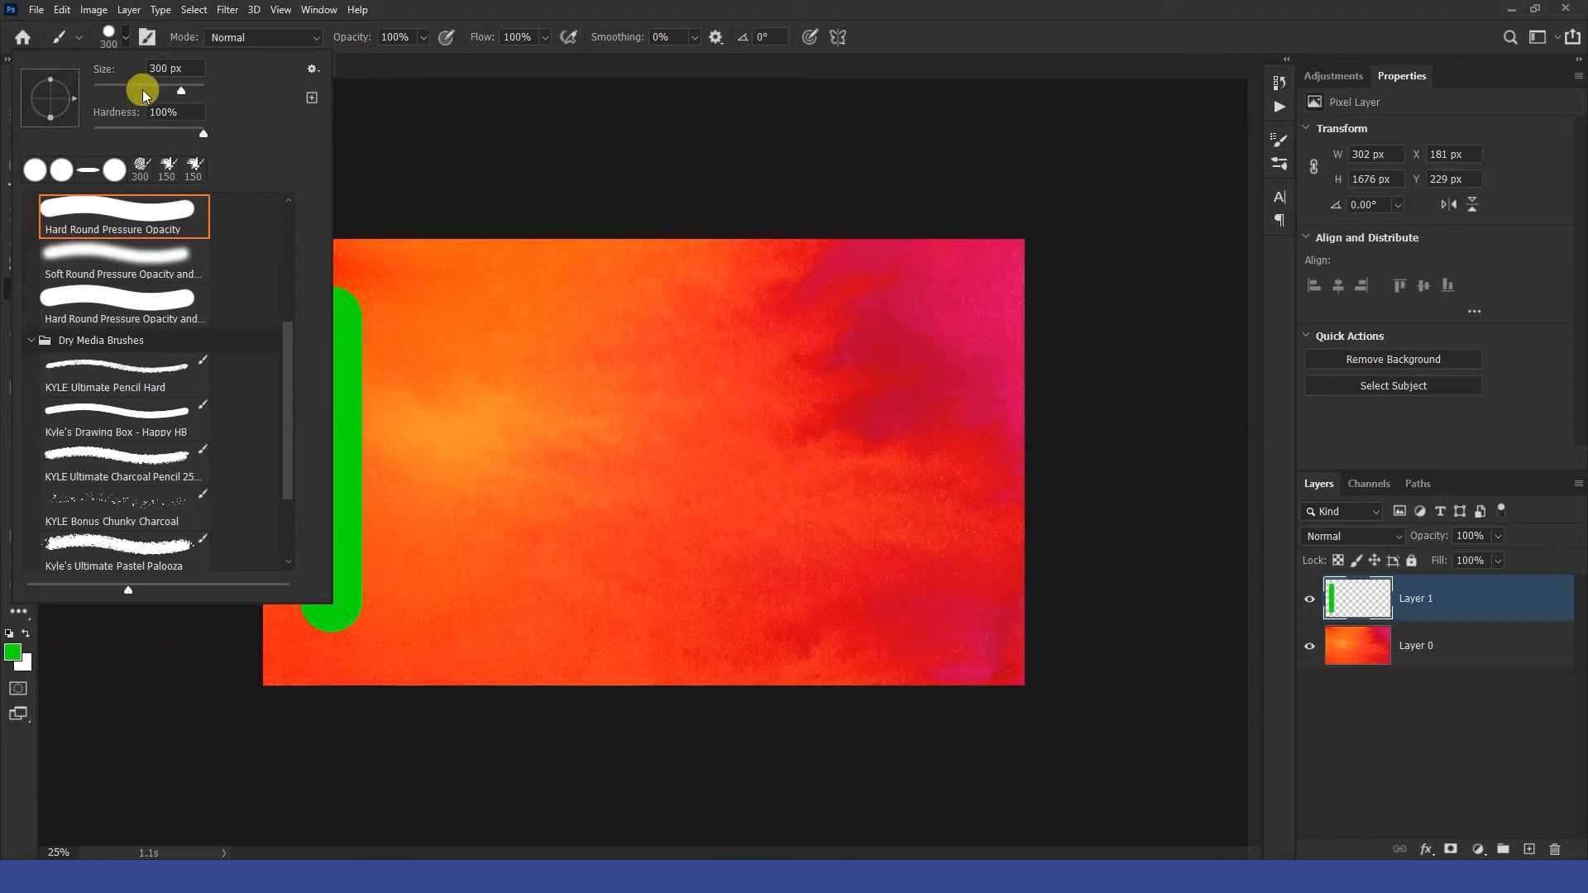
drag(182, 92, 126, 97)
drag(162, 88, 198, 89)
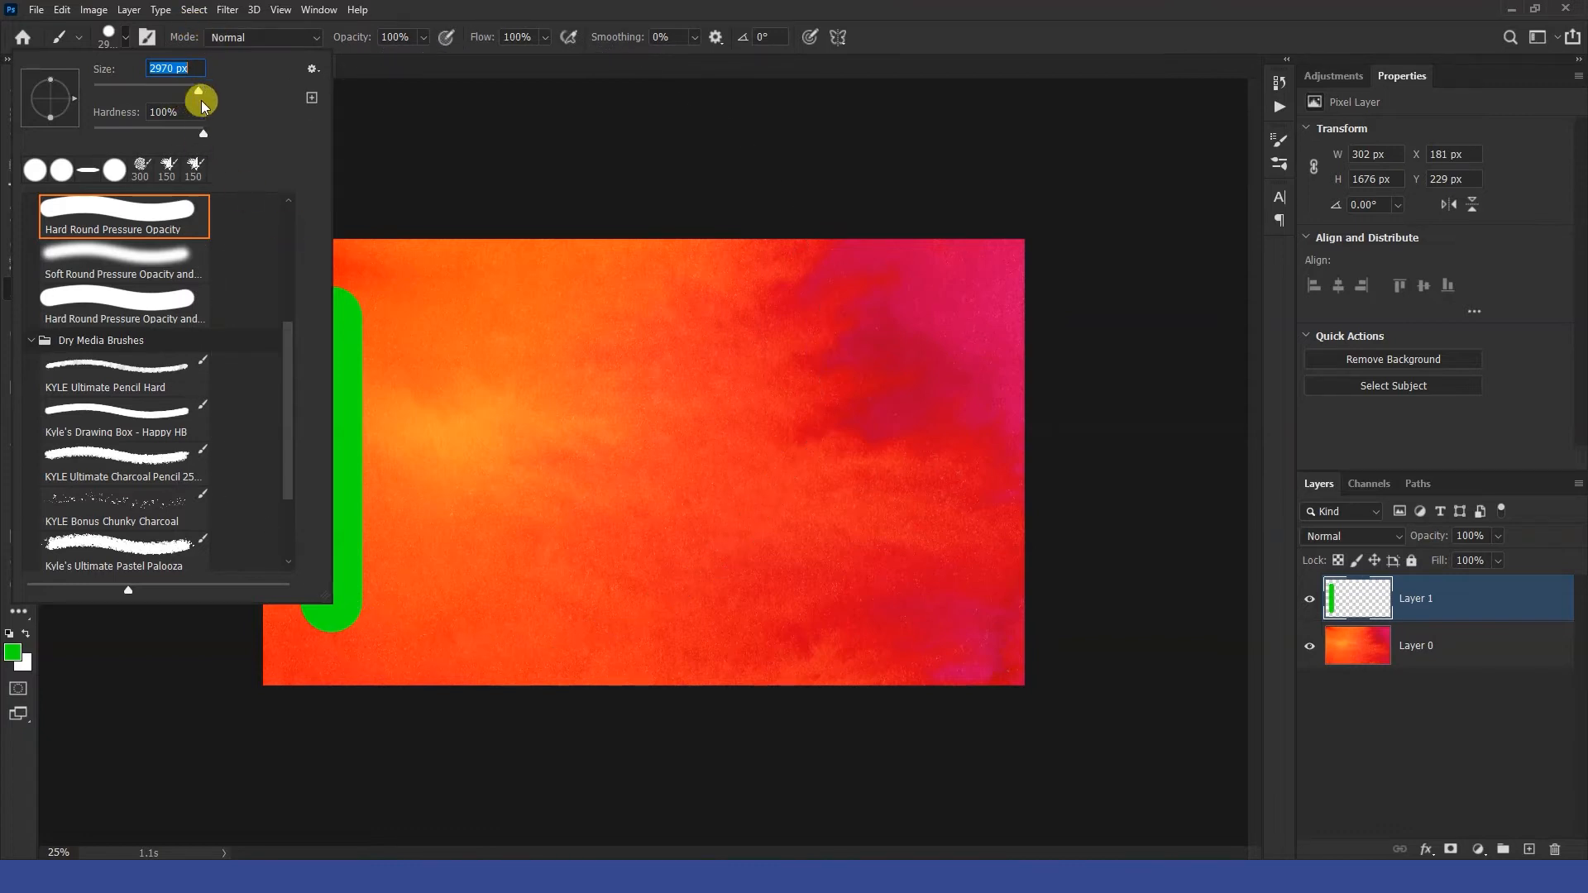
drag(199, 91, 132, 94)
key(Return)
click(436, 305)
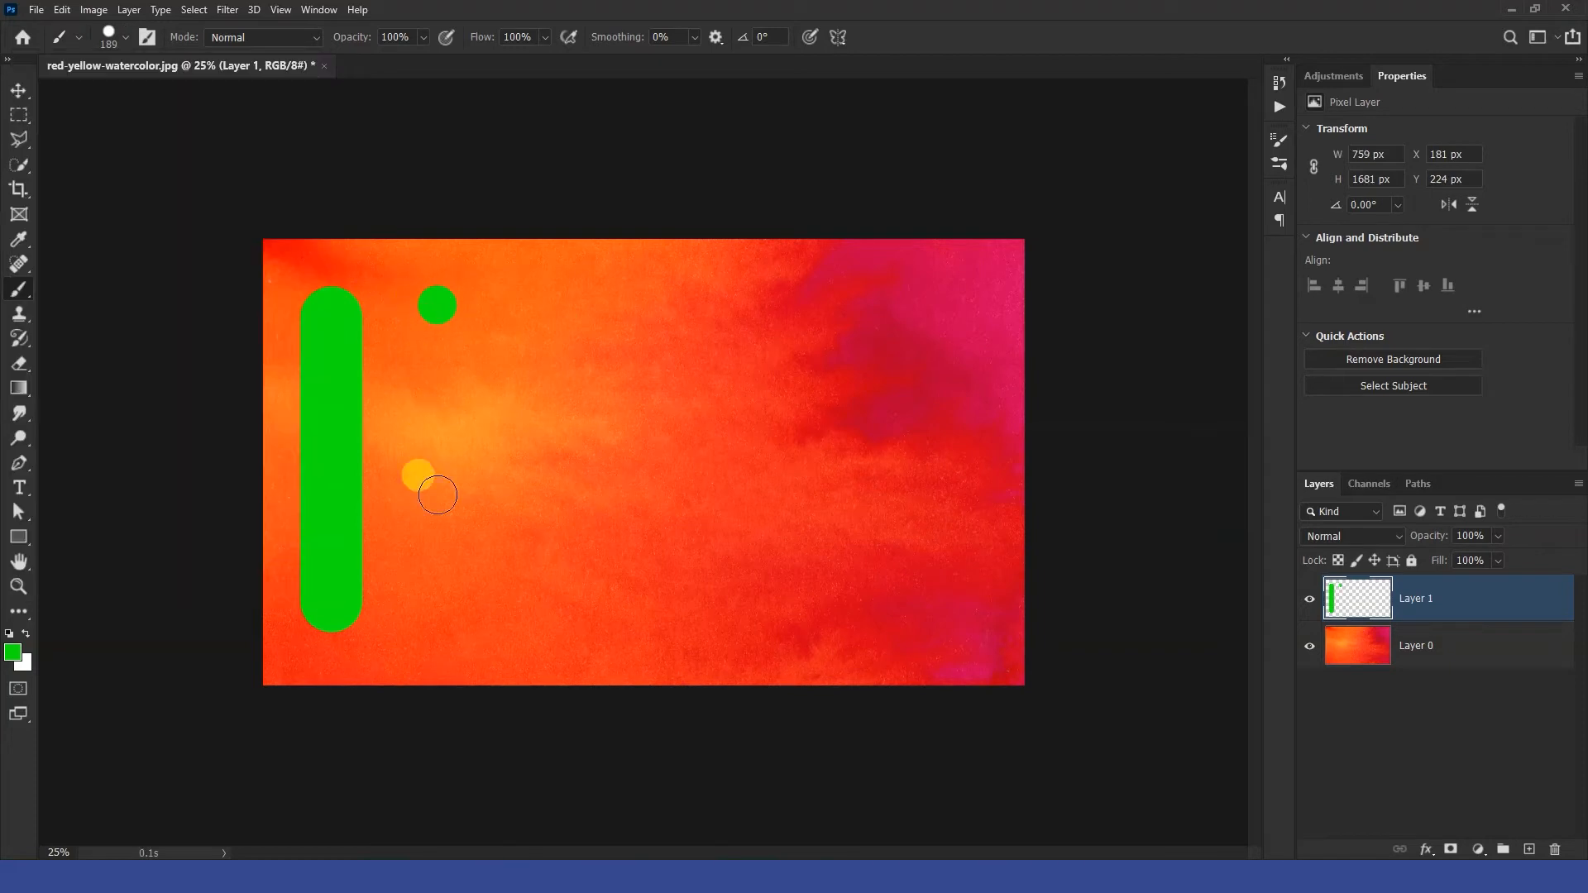
shift+click(437, 569)
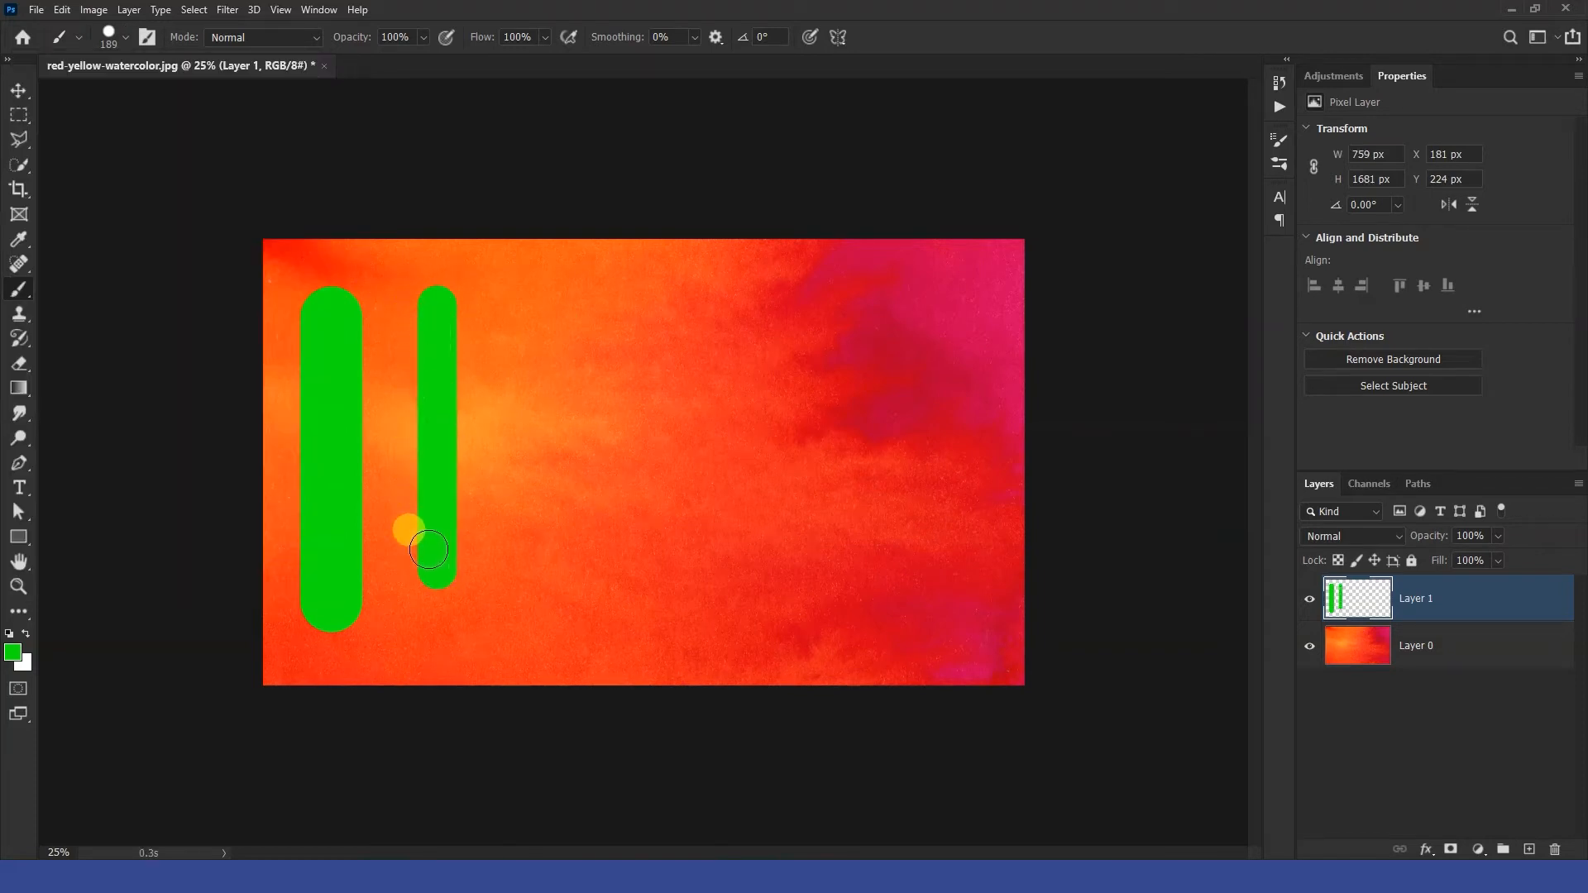
Set the brush hardness to 0% and paint a soft straight vertical stroke to the right.
click(126, 38)
drag(204, 133, 93, 137)
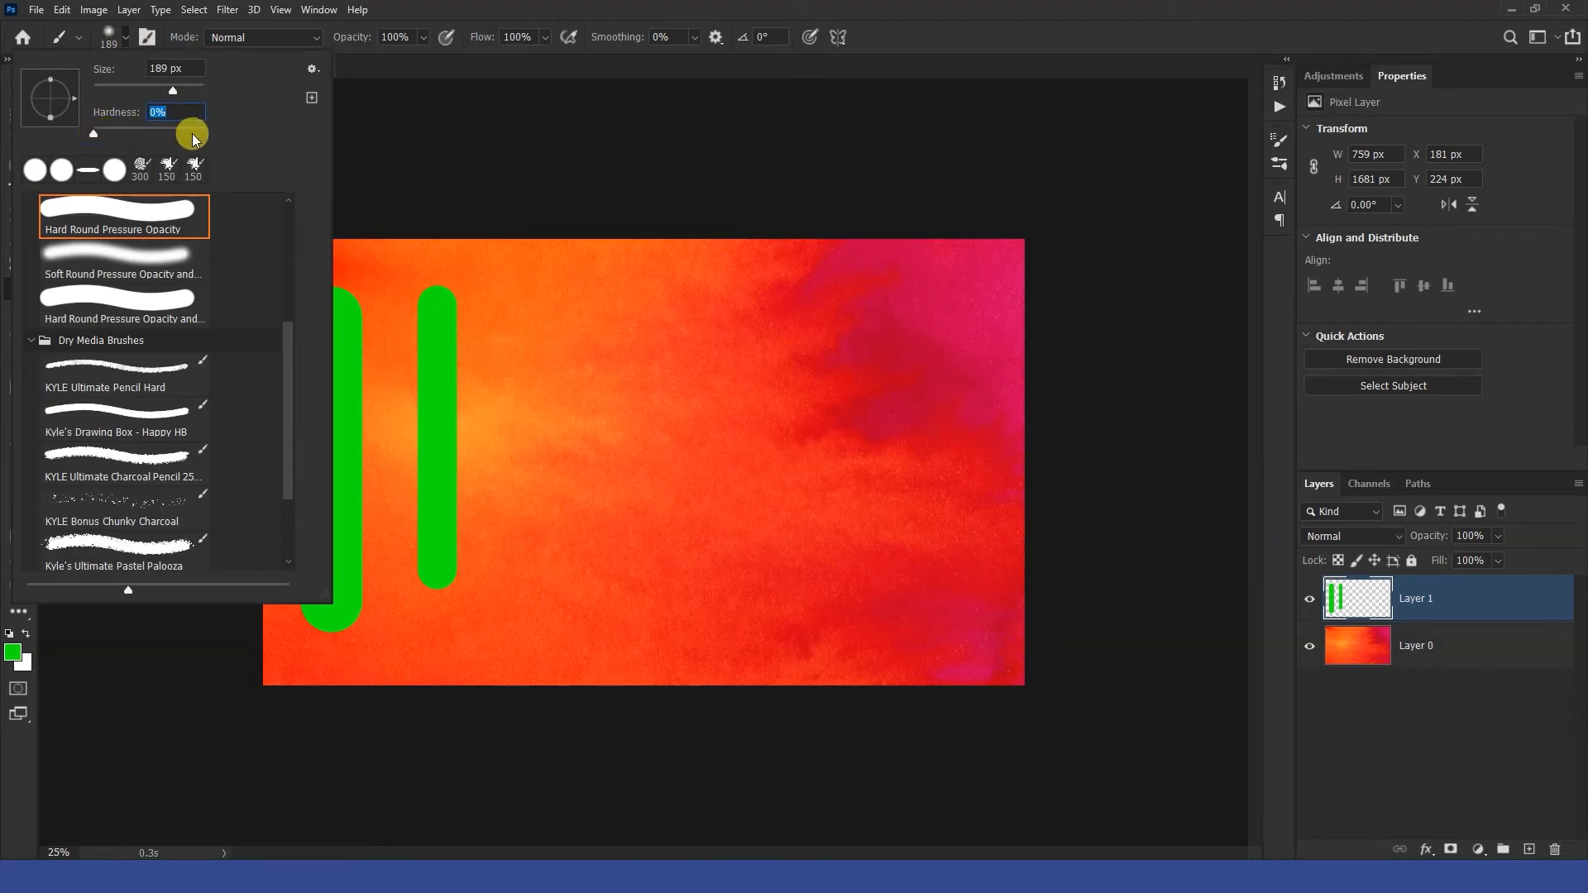
click(505, 290)
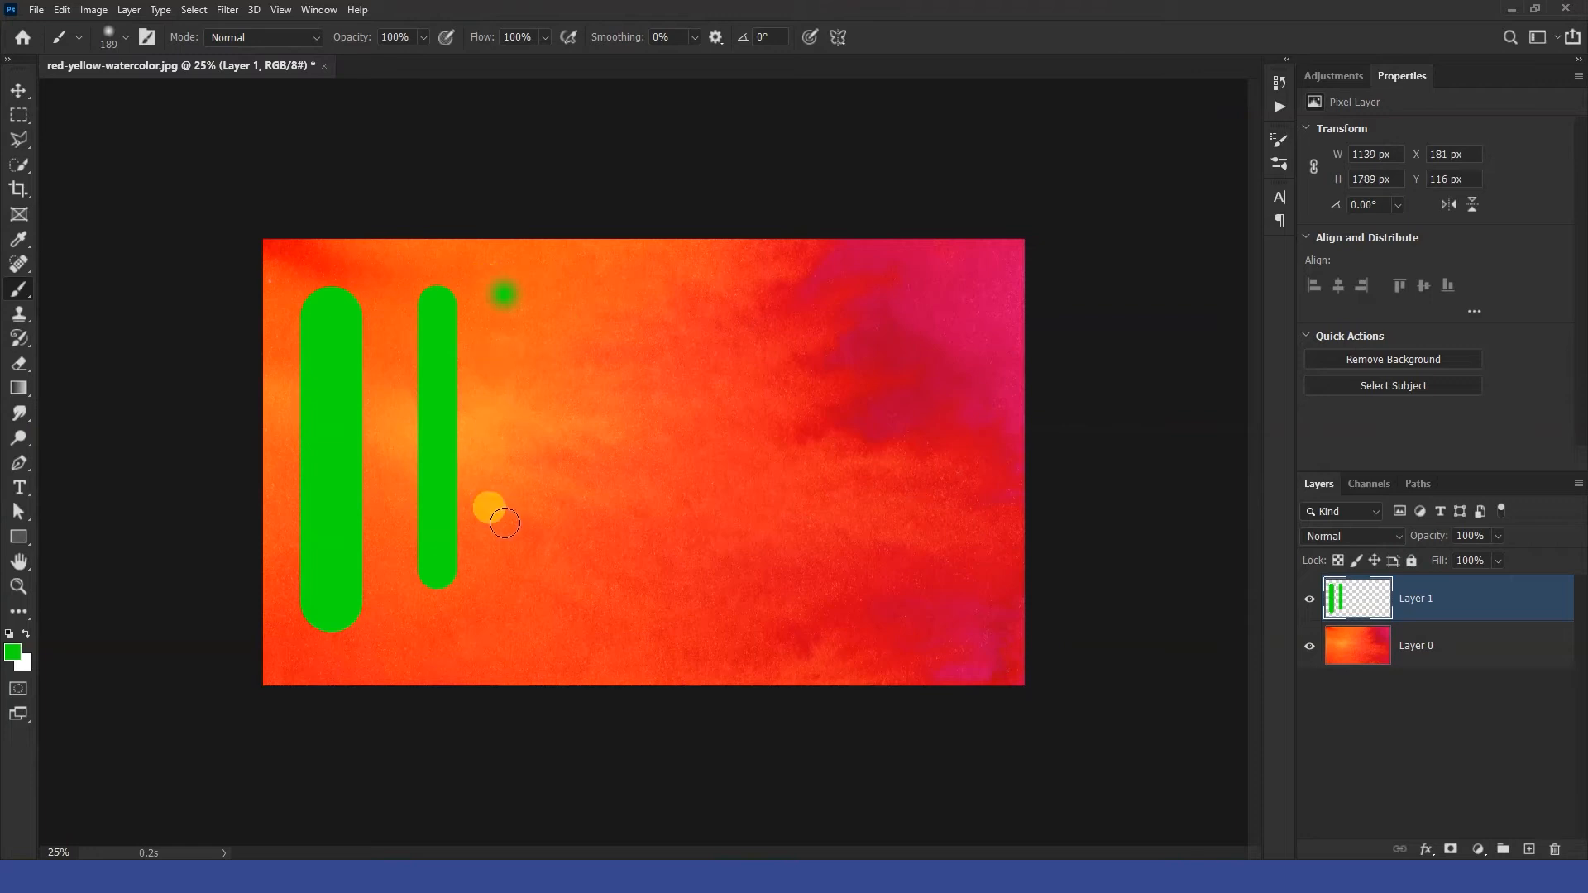
shift+click(502, 551)
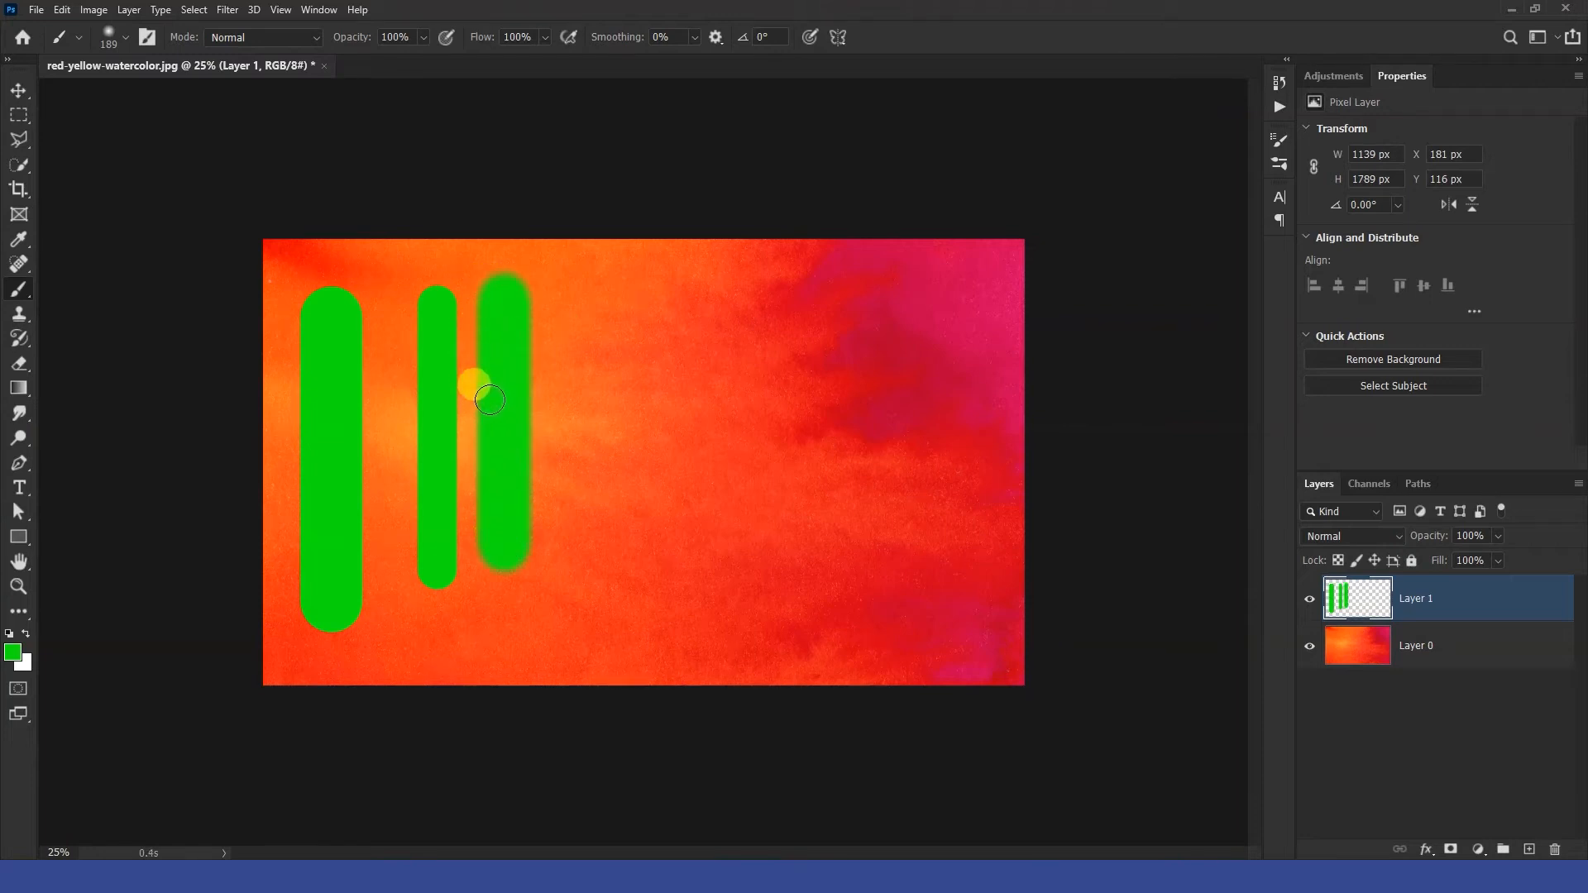
Set the brush tip angle to 50°.
click(125, 37)
mouse_move(71, 115)
mouse_down()
mouse_move(41, 124)
mouse_move(23, 96)
mouse_move(37, 73)
mouse_move(56, 76)
mouse_up()
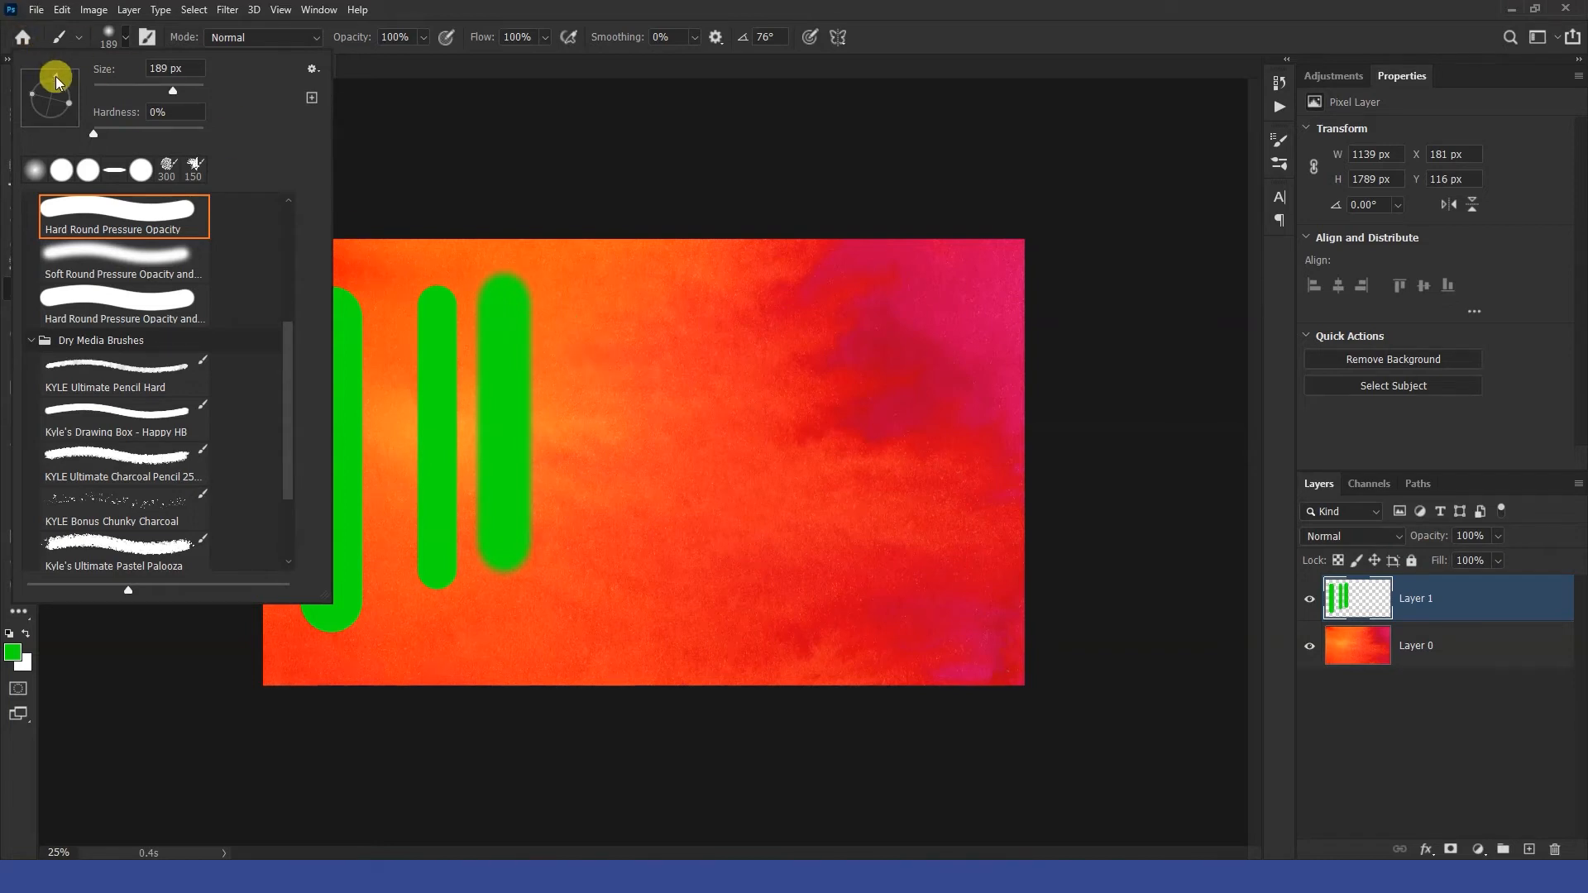
mouse_move(52, 76)
mouse_down()
mouse_move(28, 77)
mouse_move(28, 101)
mouse_up()
click(39, 114)
click(772, 37)
text(50)
key(Return)
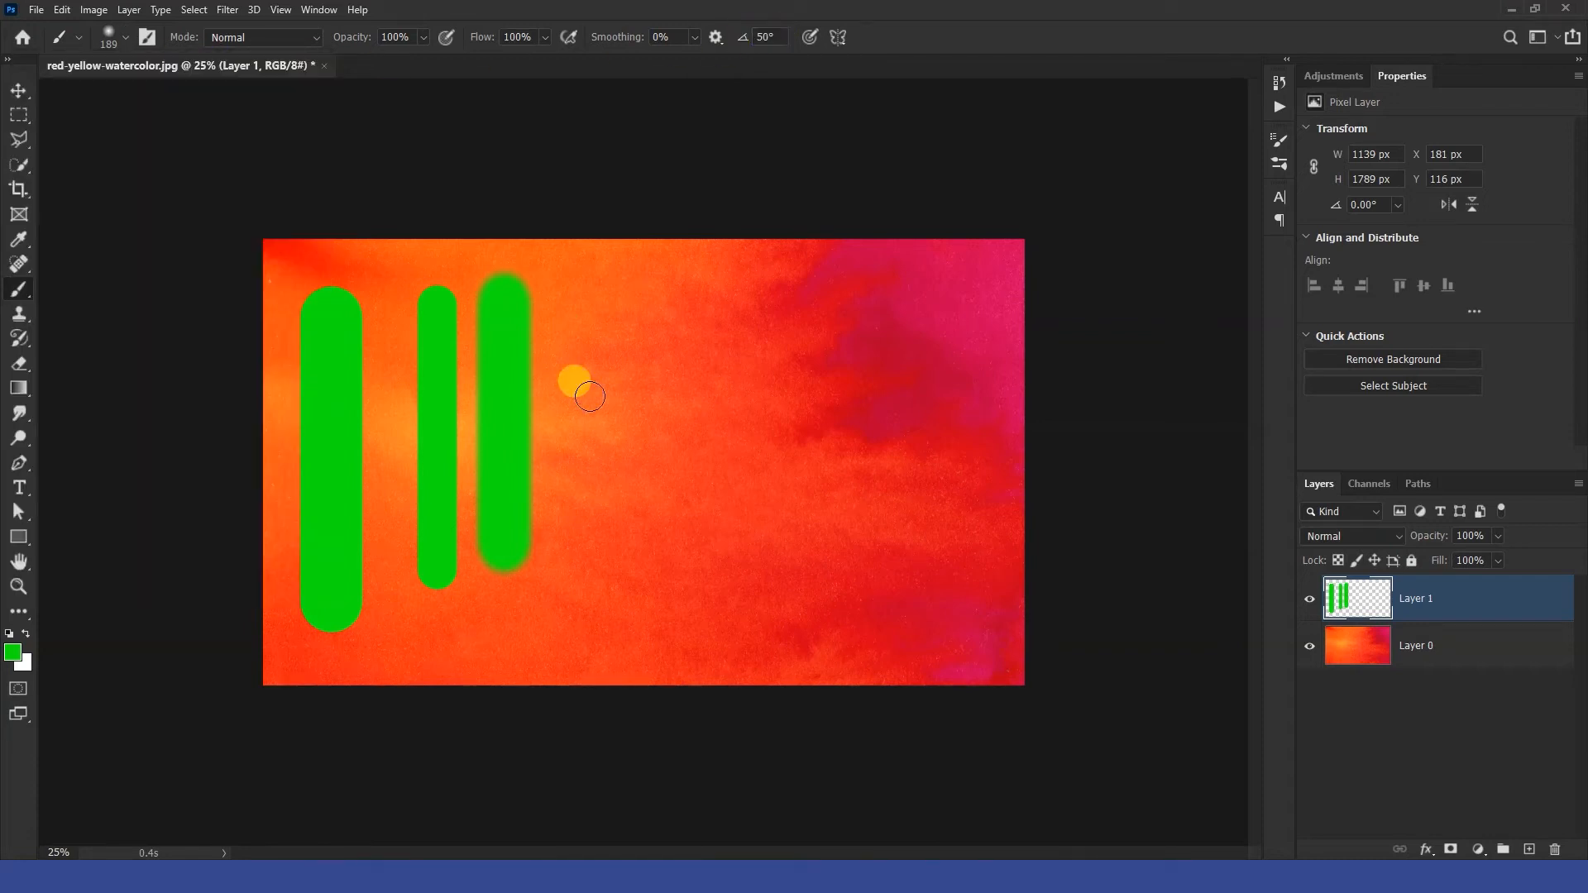
Adjust the brush size to 321 px and raise its hardness interactively on the canvas.
alt+right_click(654, 403)
mouse_move(648, 408)
mouse_down()
mouse_move(711, 420)
mouse_move(607, 415)
mouse_move(652, 426)
mouse_up()
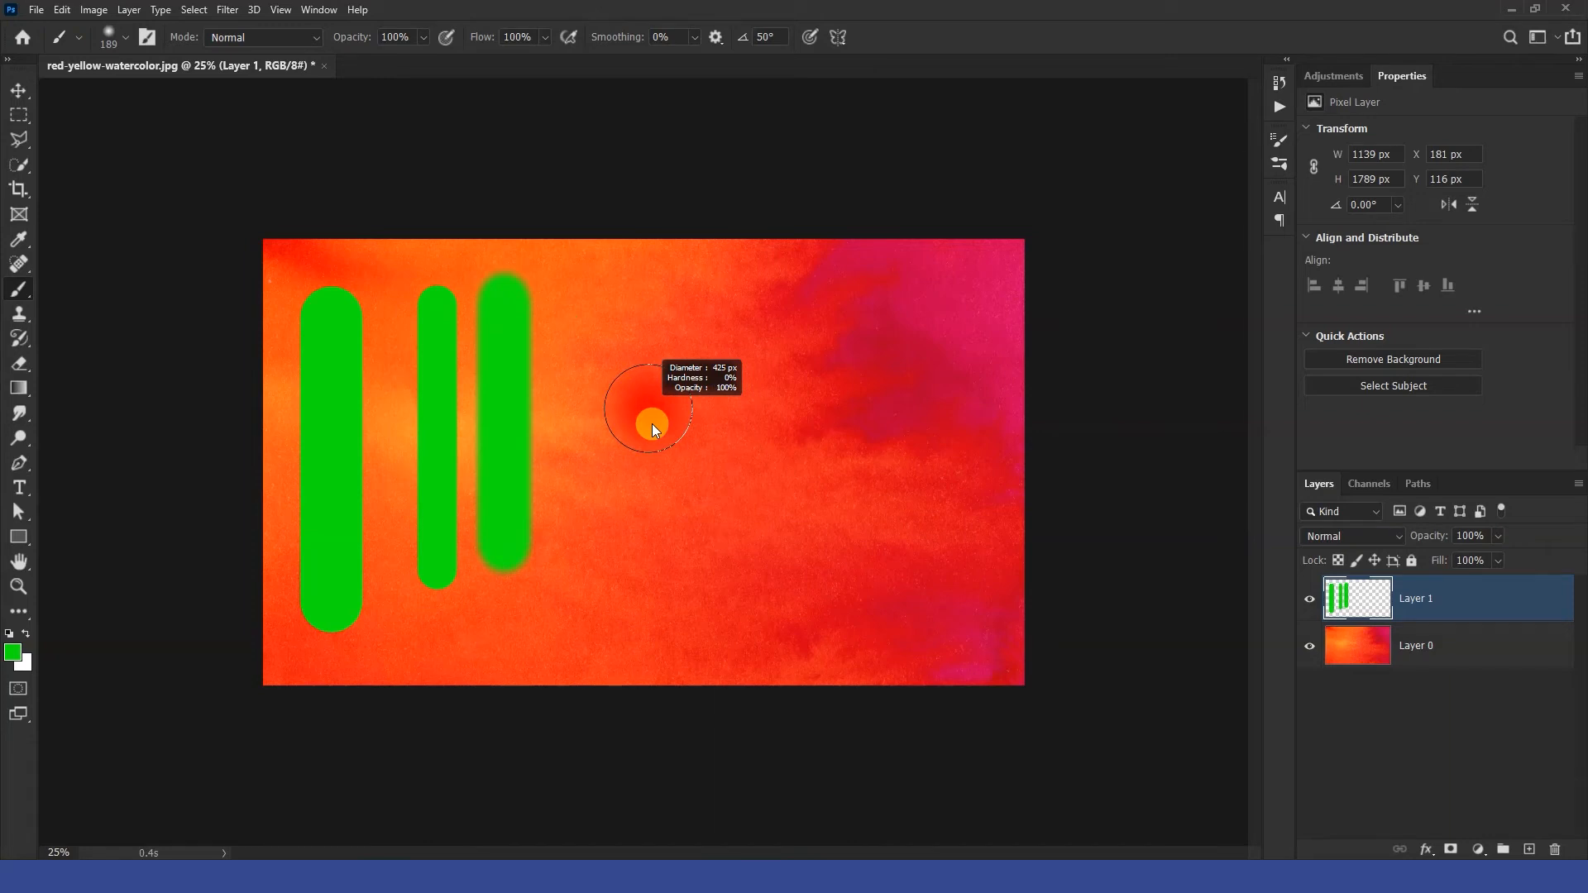
drag(652, 423, 644, 325)
drag(648, 296, 650, 340)
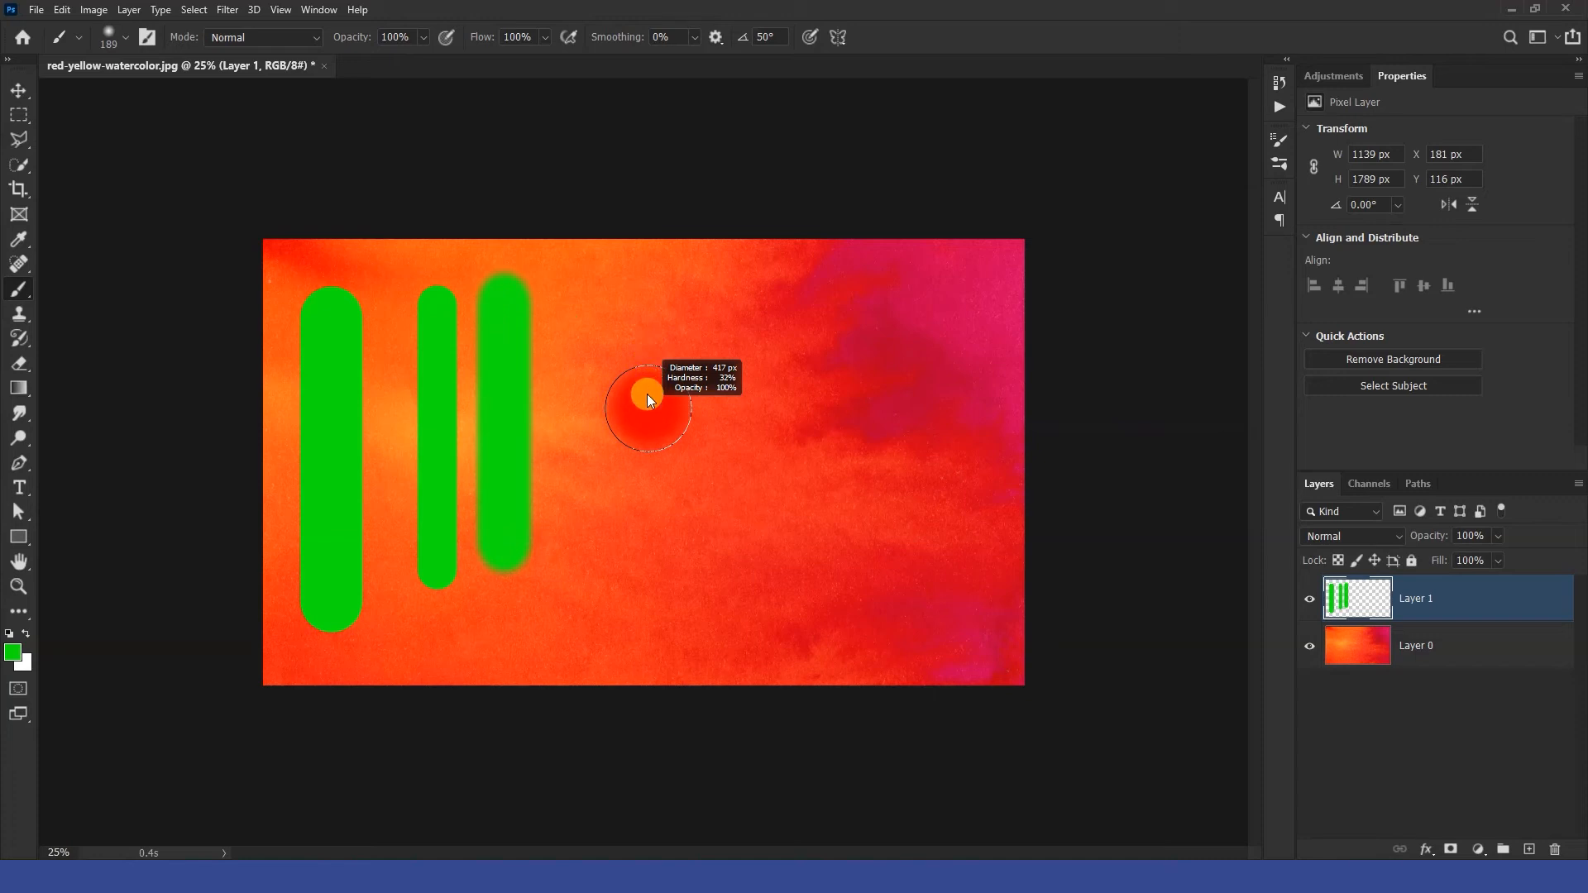
drag(647, 394, 612, 364)
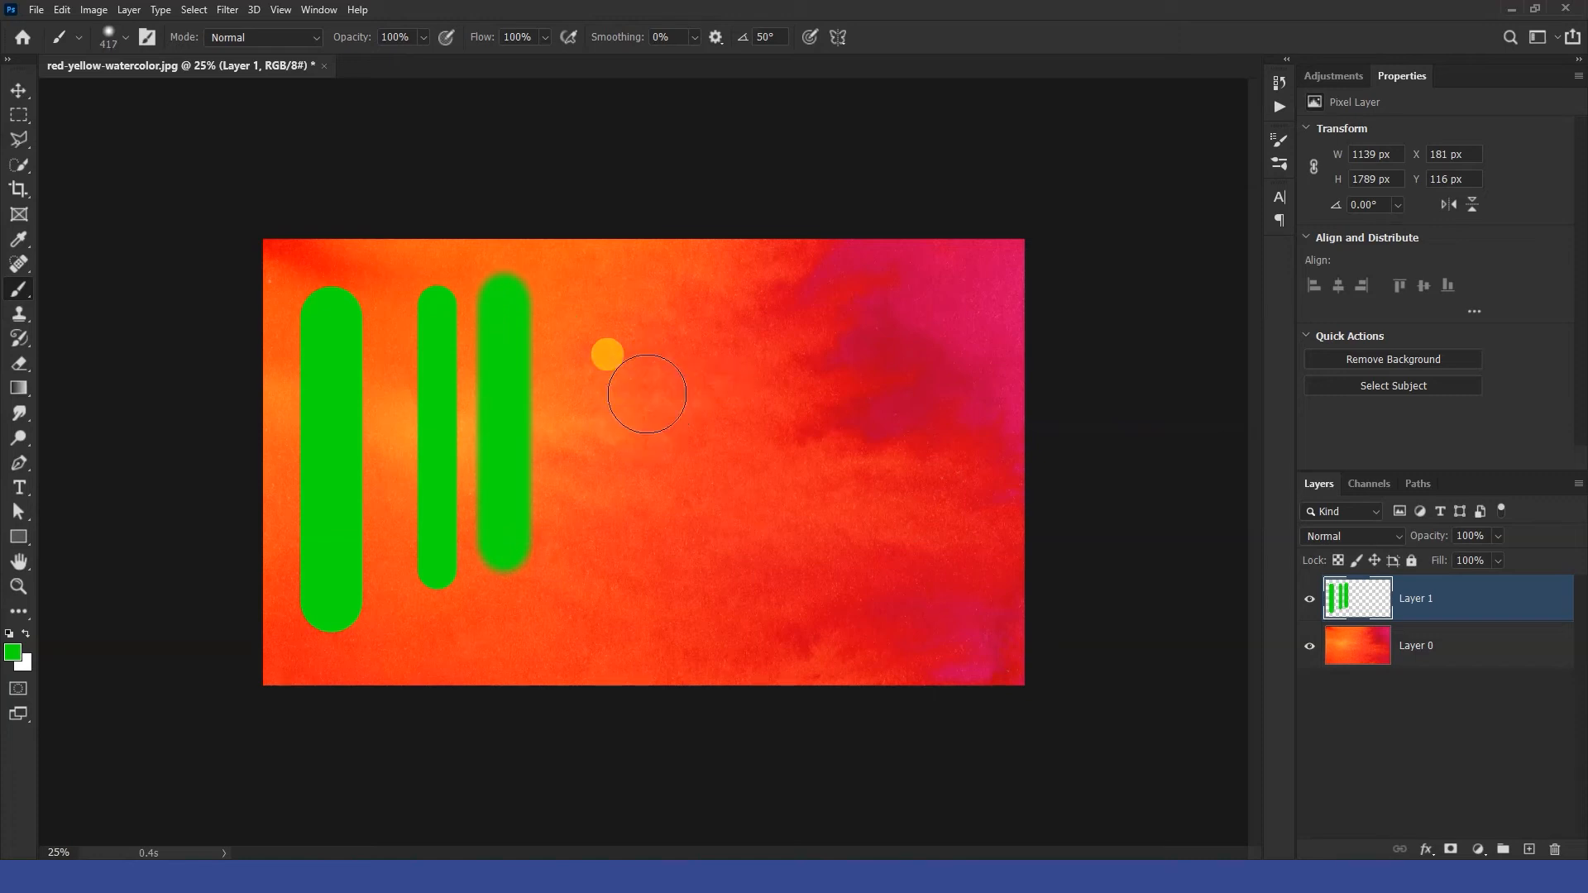
click(122, 37)
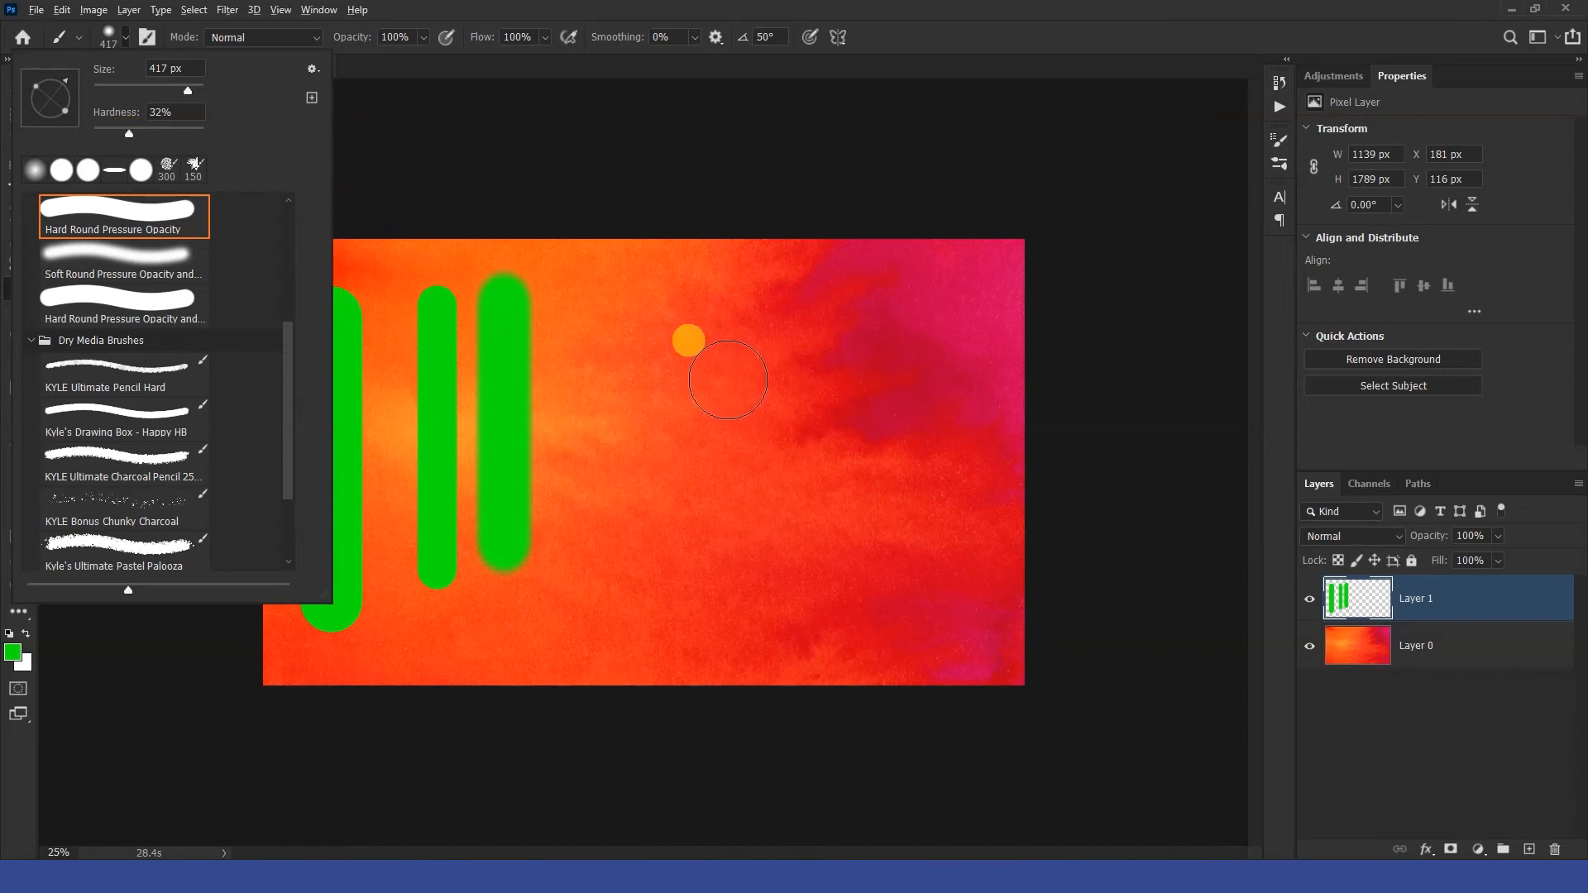
mouse_move(722, 379)
mouse_down()
mouse_move(746, 385)
mouse_move(708, 390)
mouse_up()
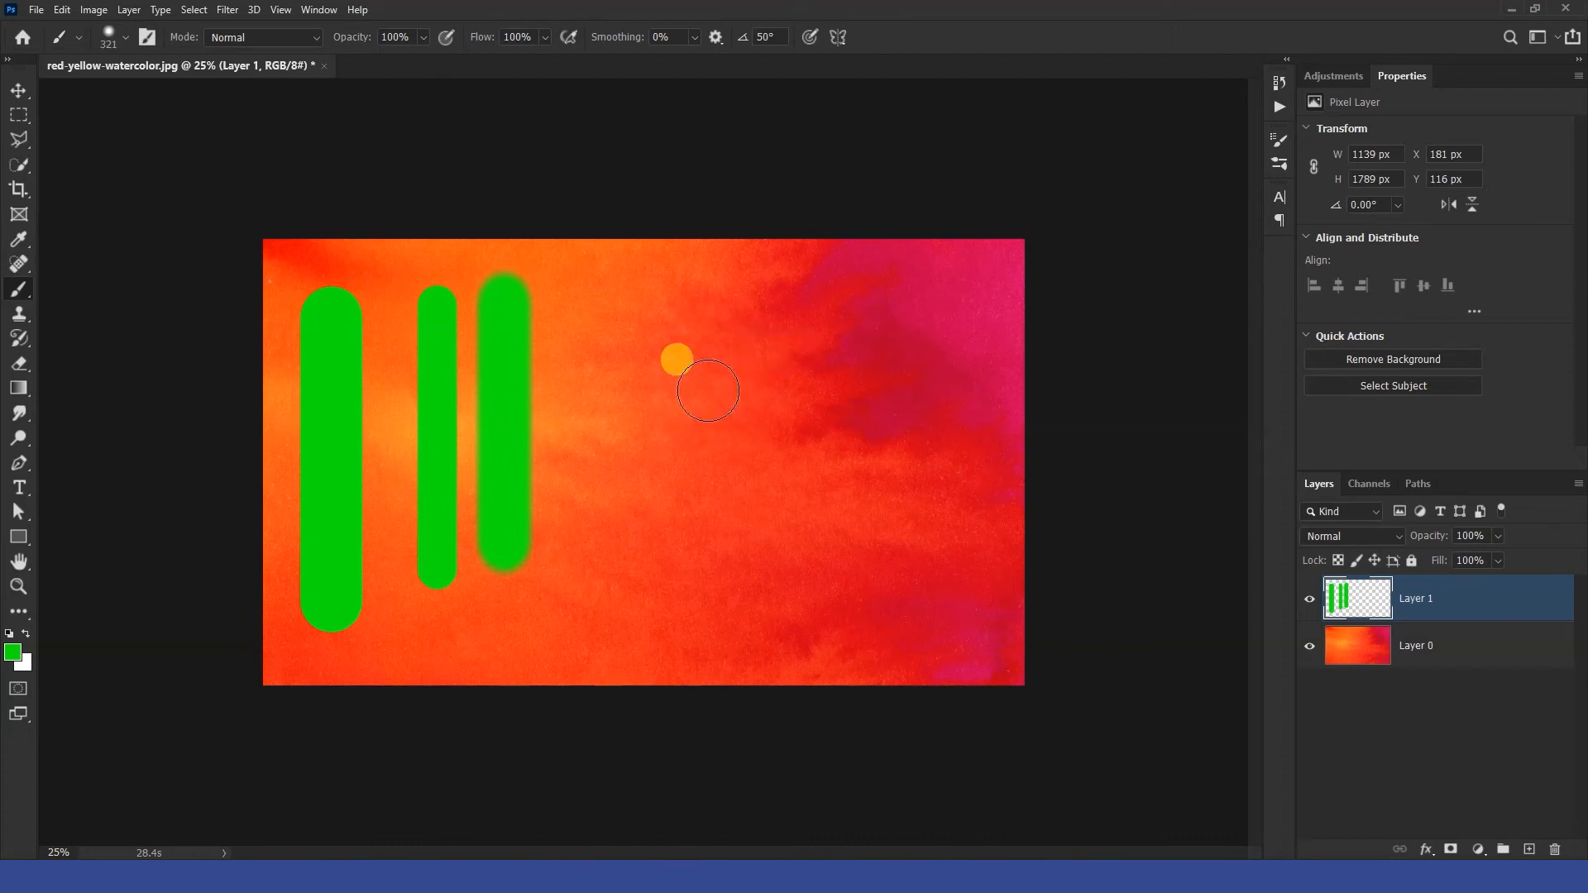
Set the brush opacity to 50% and paint a semi-transparent vertical stroke to the right.
click(380, 38)
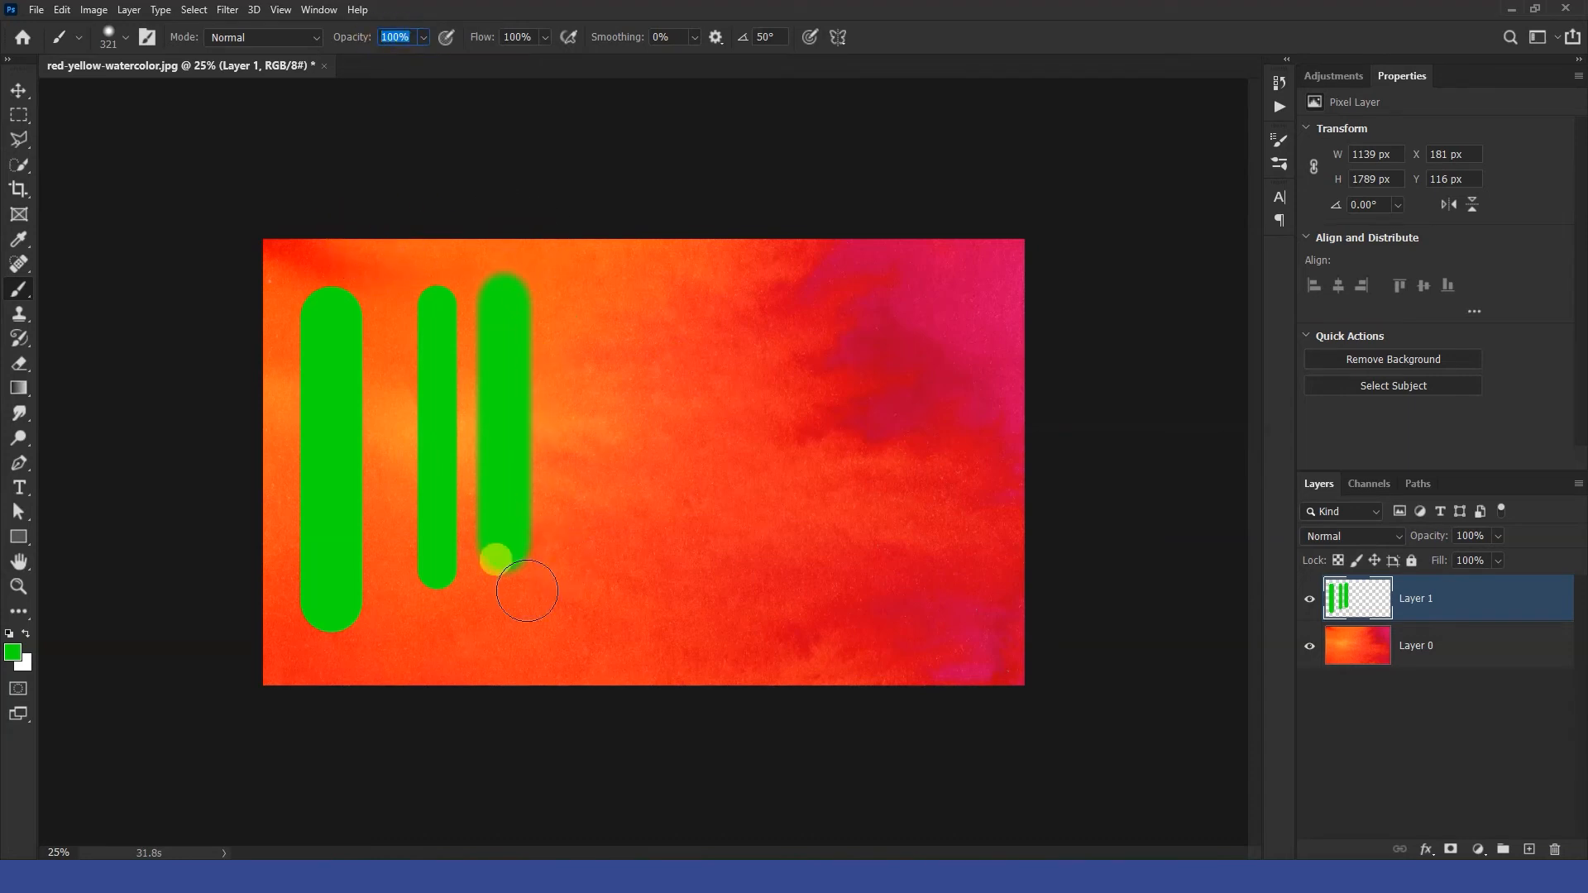
text(5)
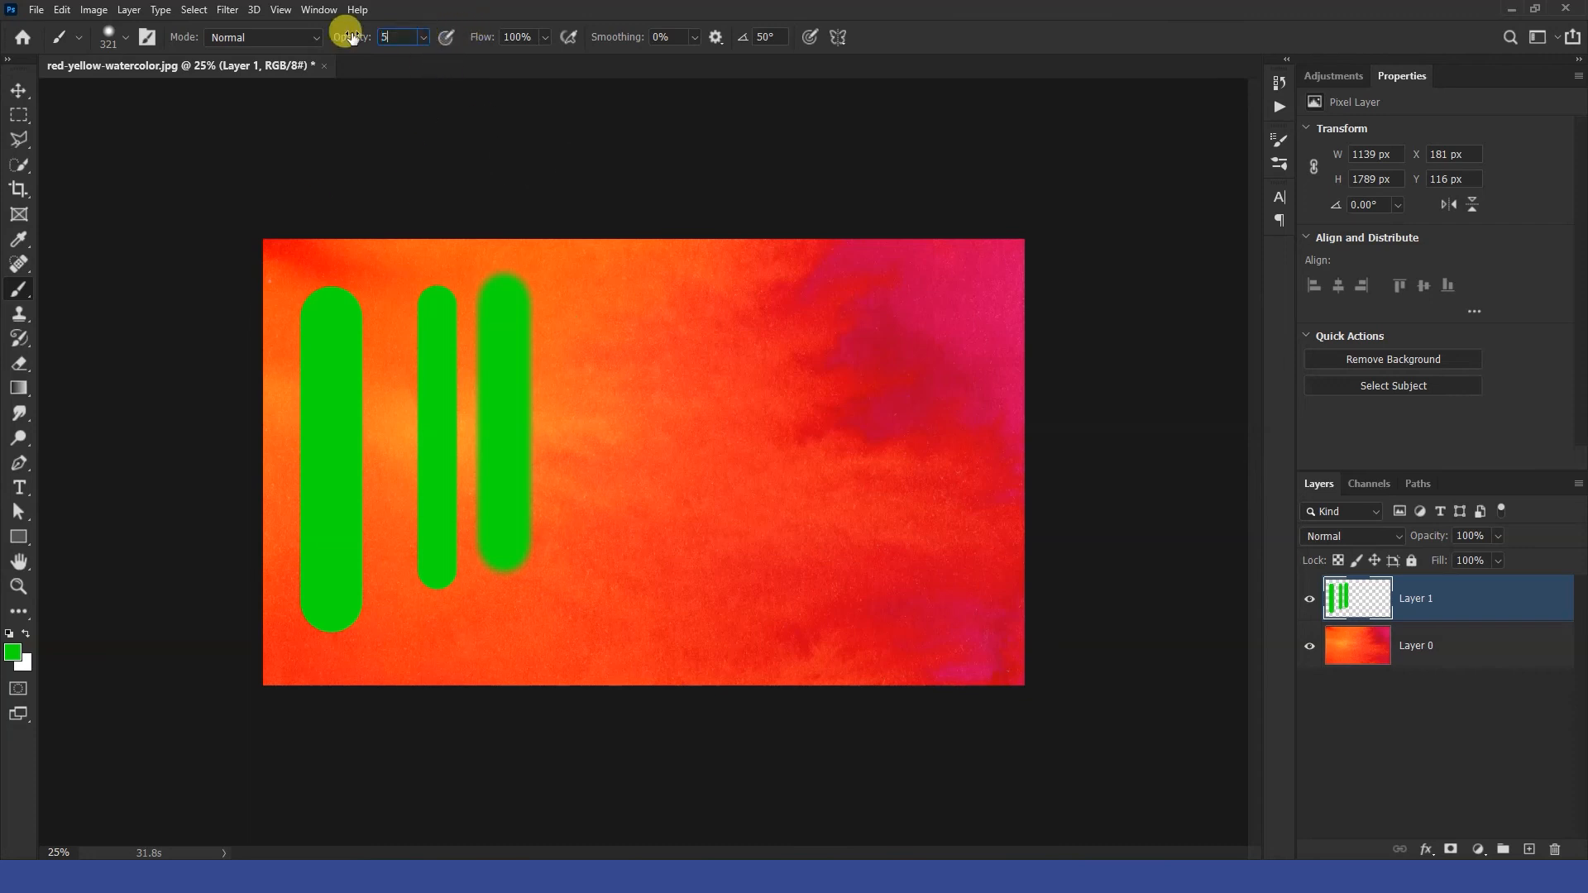
text(0)
key(Return)
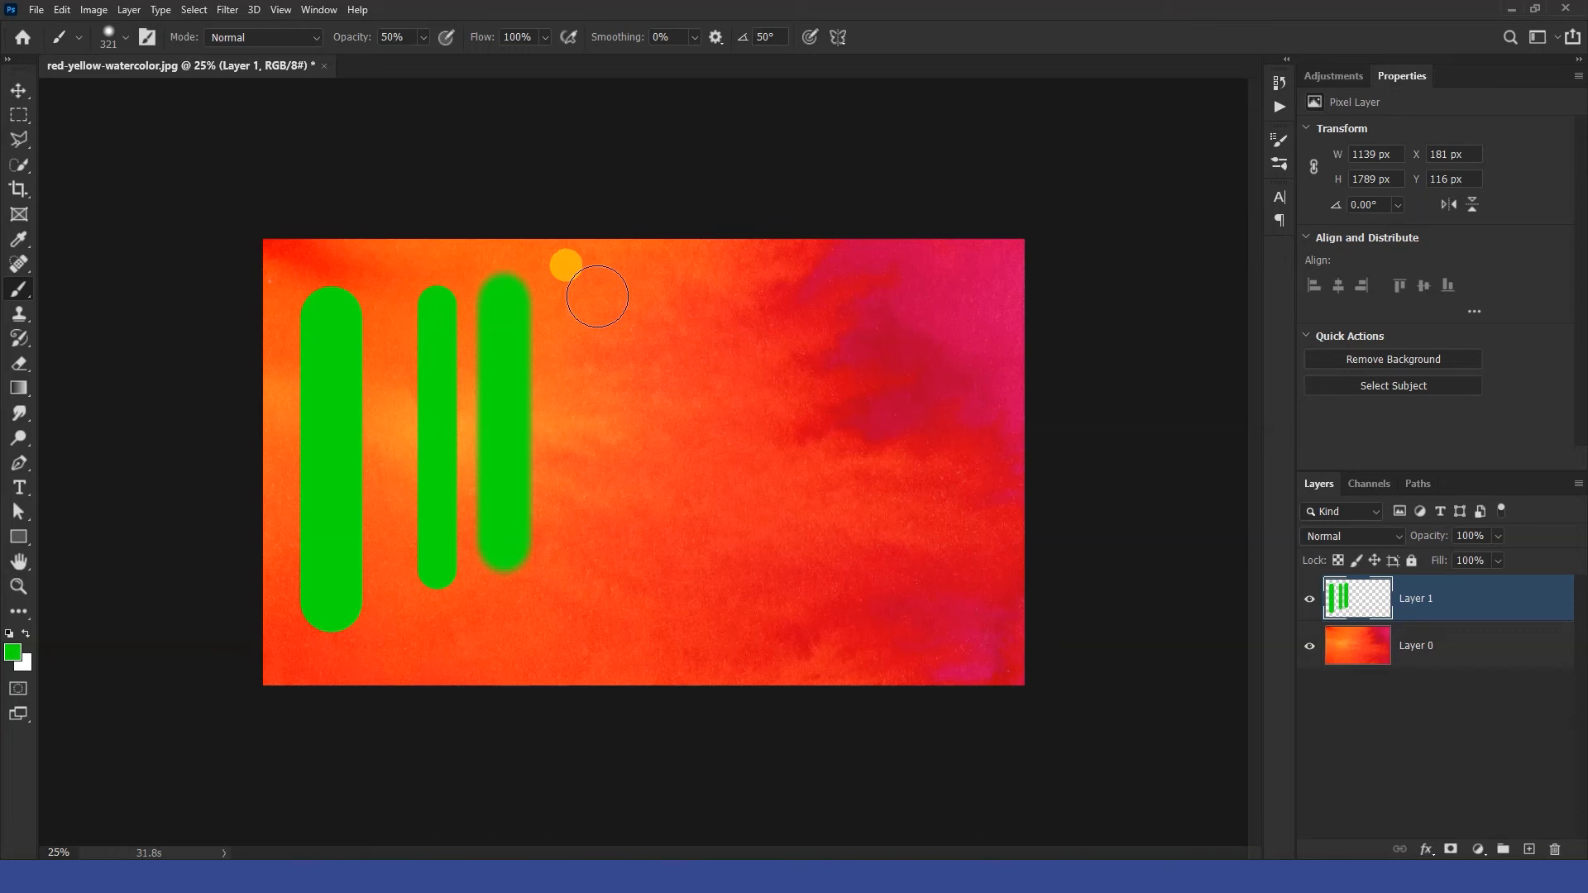
drag(597, 296, 600, 520)
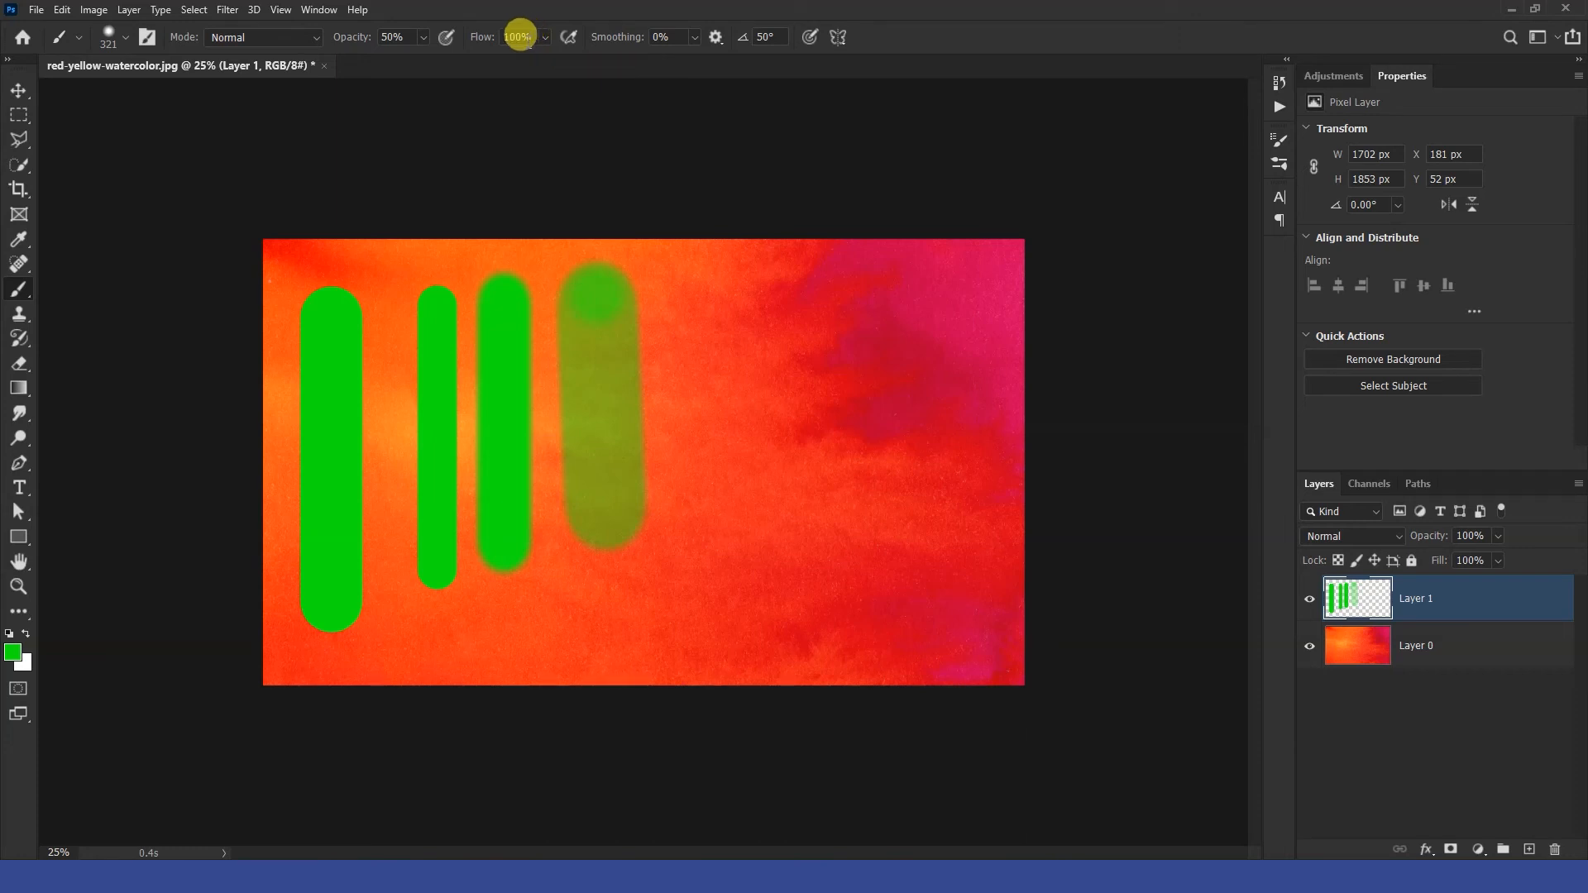
Open the Brush Settings panel and set the tip size to 180 px, angle to 34° and hardness to 28%.
click(319, 11)
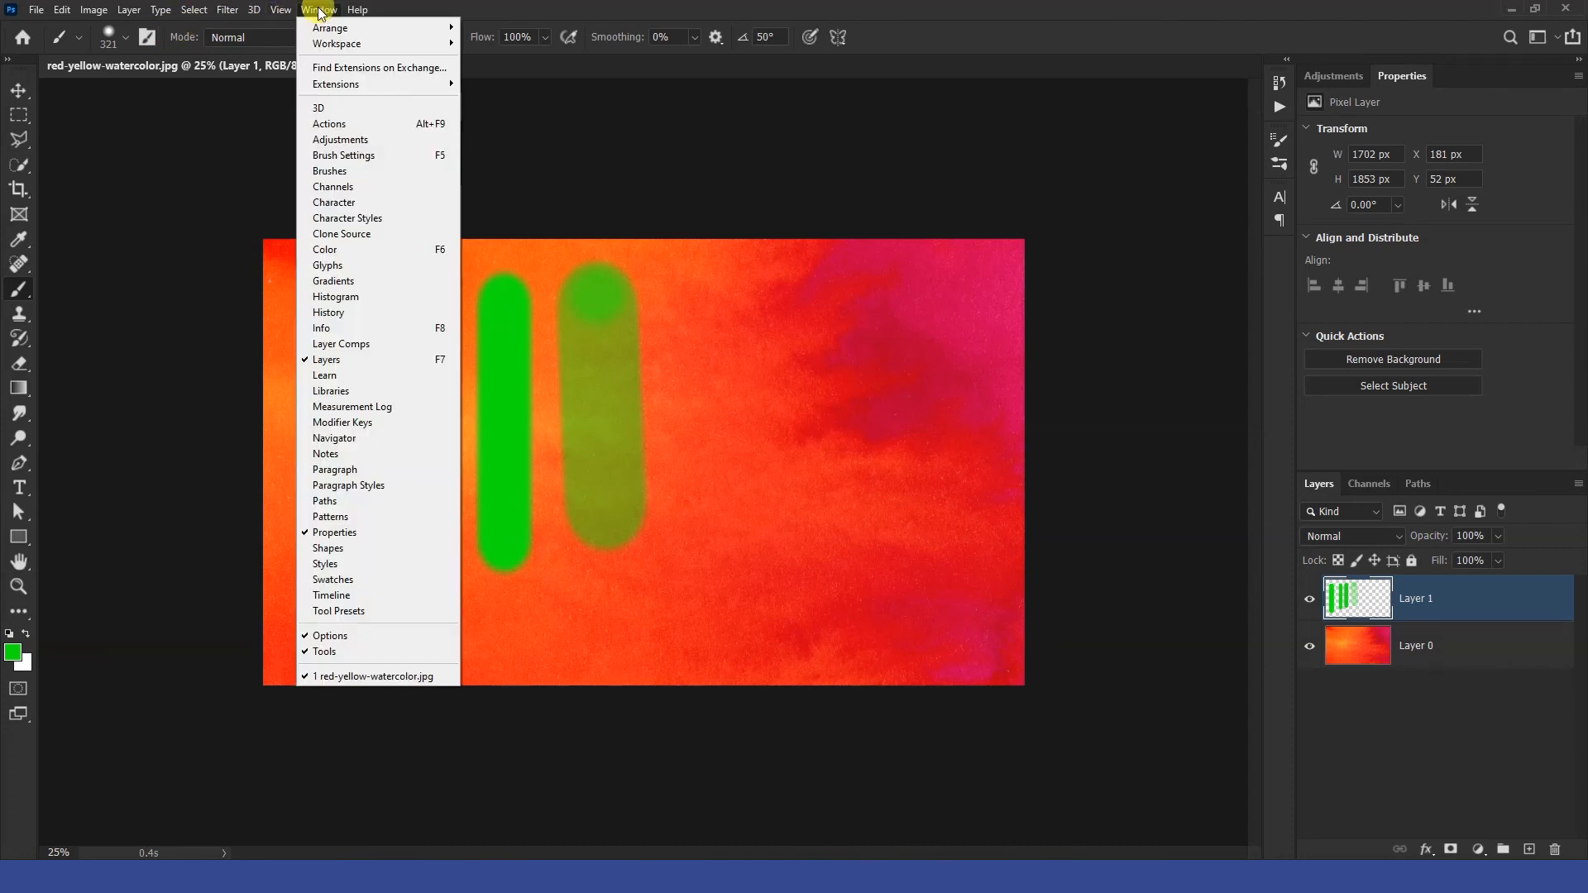
click(361, 155)
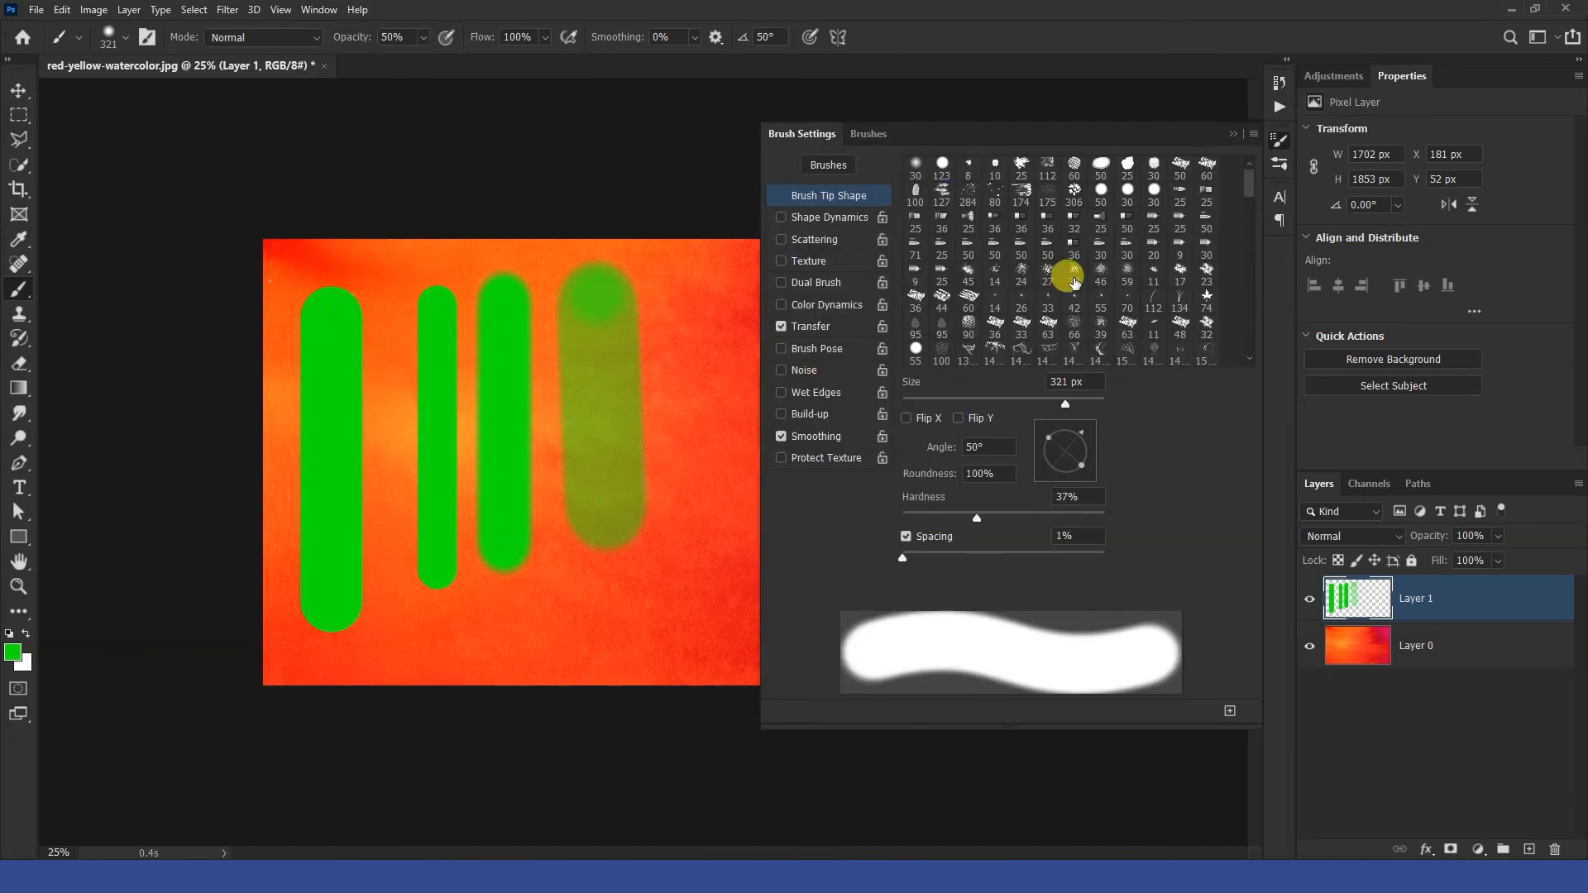
mouse_move(1065, 403)
mouse_down()
mouse_move(1028, 404)
mouse_move(1093, 458)
mouse_move(1098, 434)
mouse_up()
mouse_move(979, 519)
mouse_down()
mouse_move(1030, 517)
mouse_move(959, 519)
mouse_up()
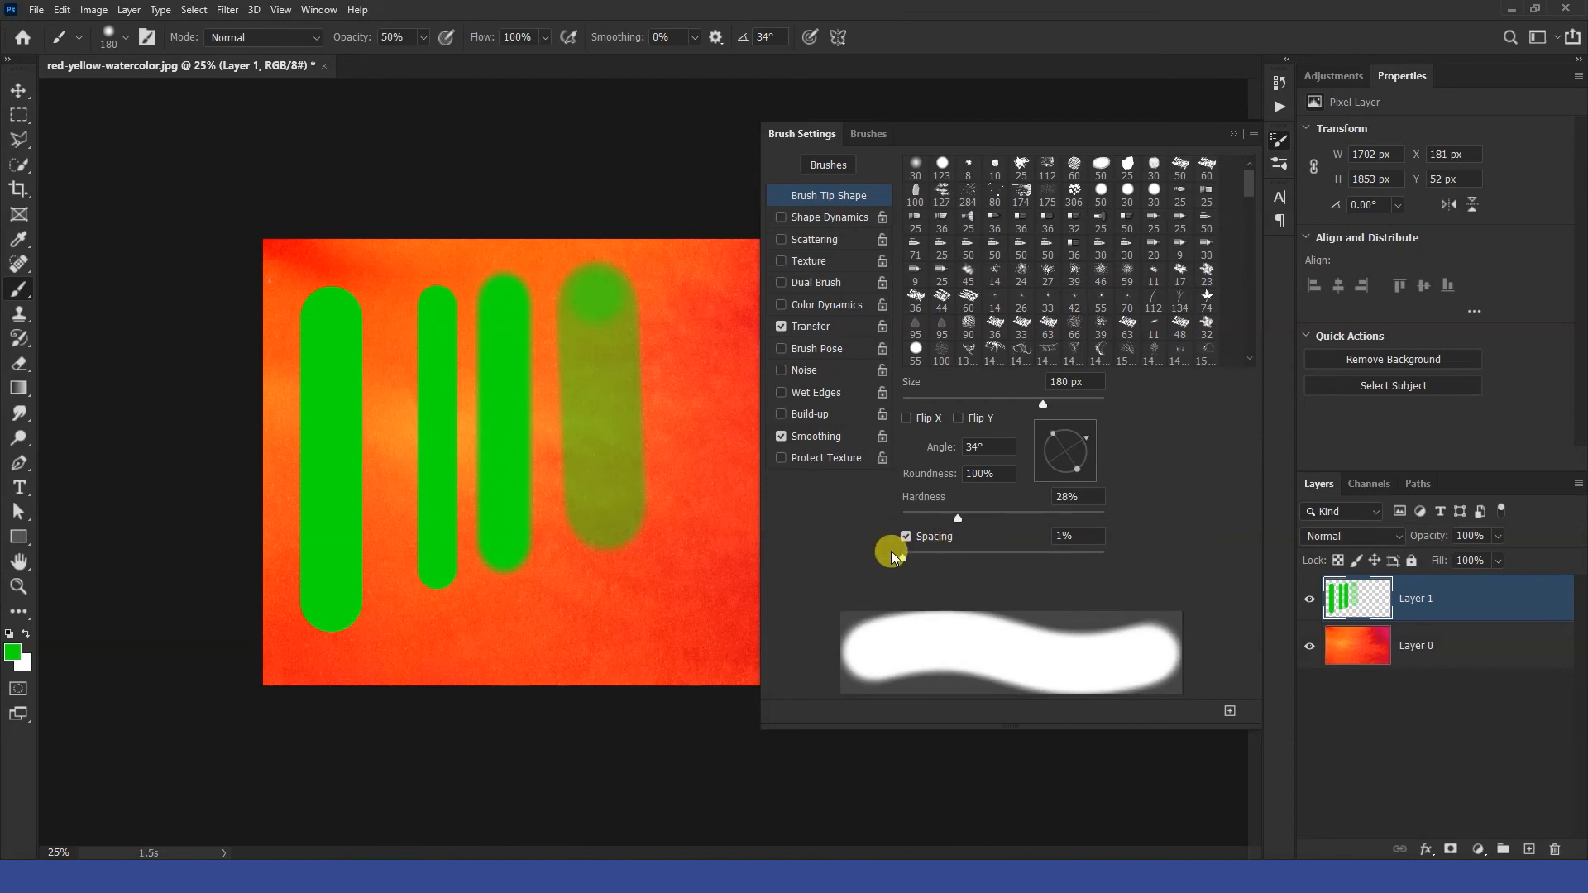
Set the brush spacing to 112% and paint a dotted curved line below the strokes.
drag(904, 561, 1009, 559)
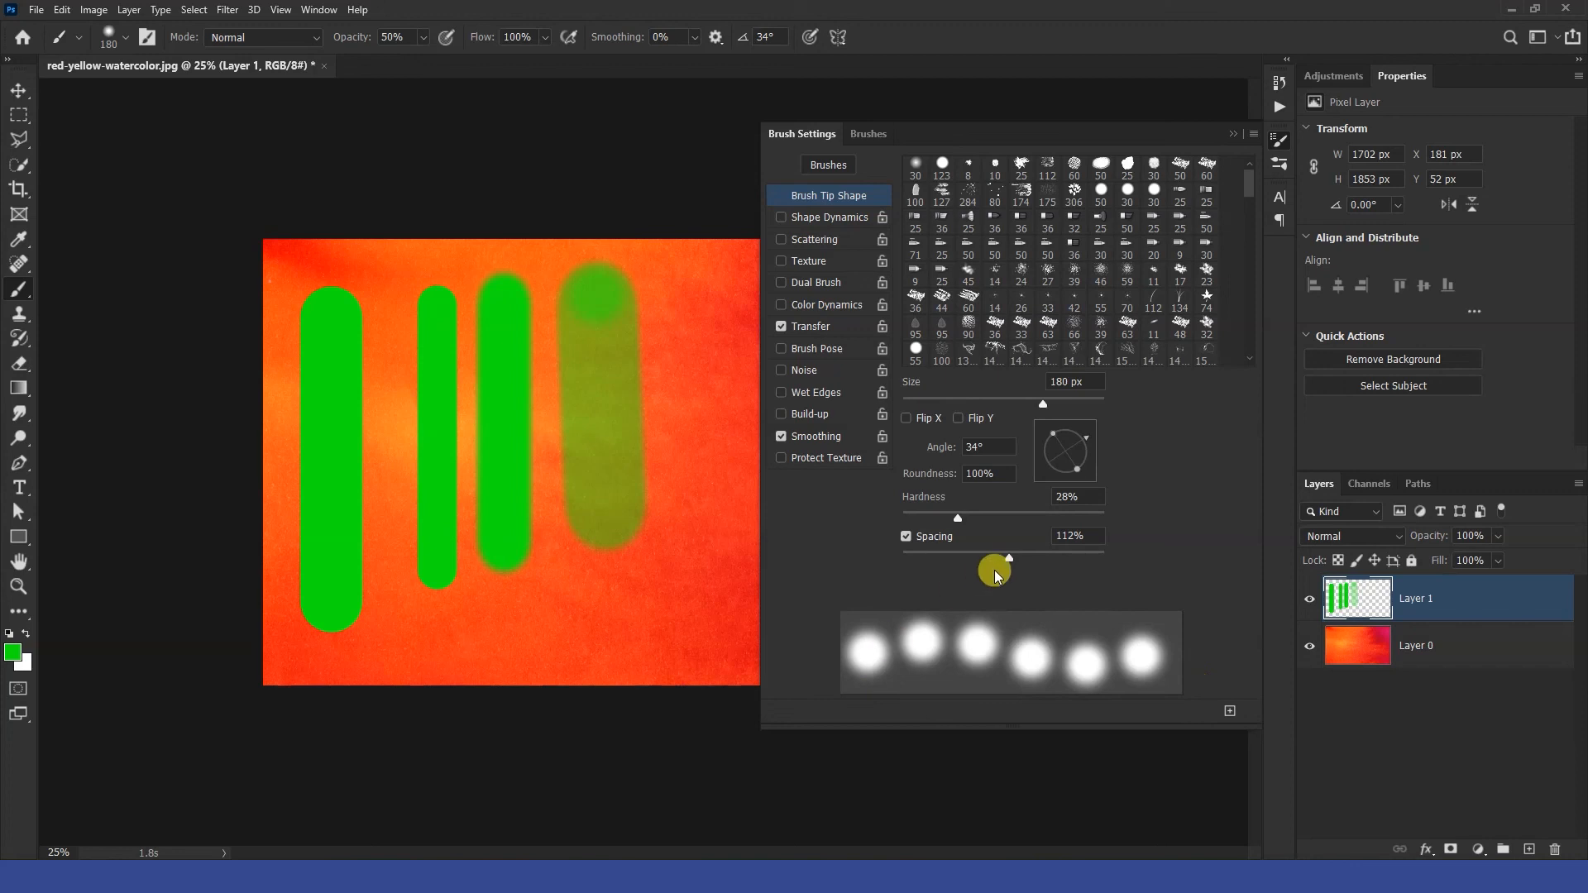
mouse_move(486, 621)
mouse_down()
mouse_move(584, 621)
mouse_move(651, 583)
mouse_move(657, 556)
mouse_up()
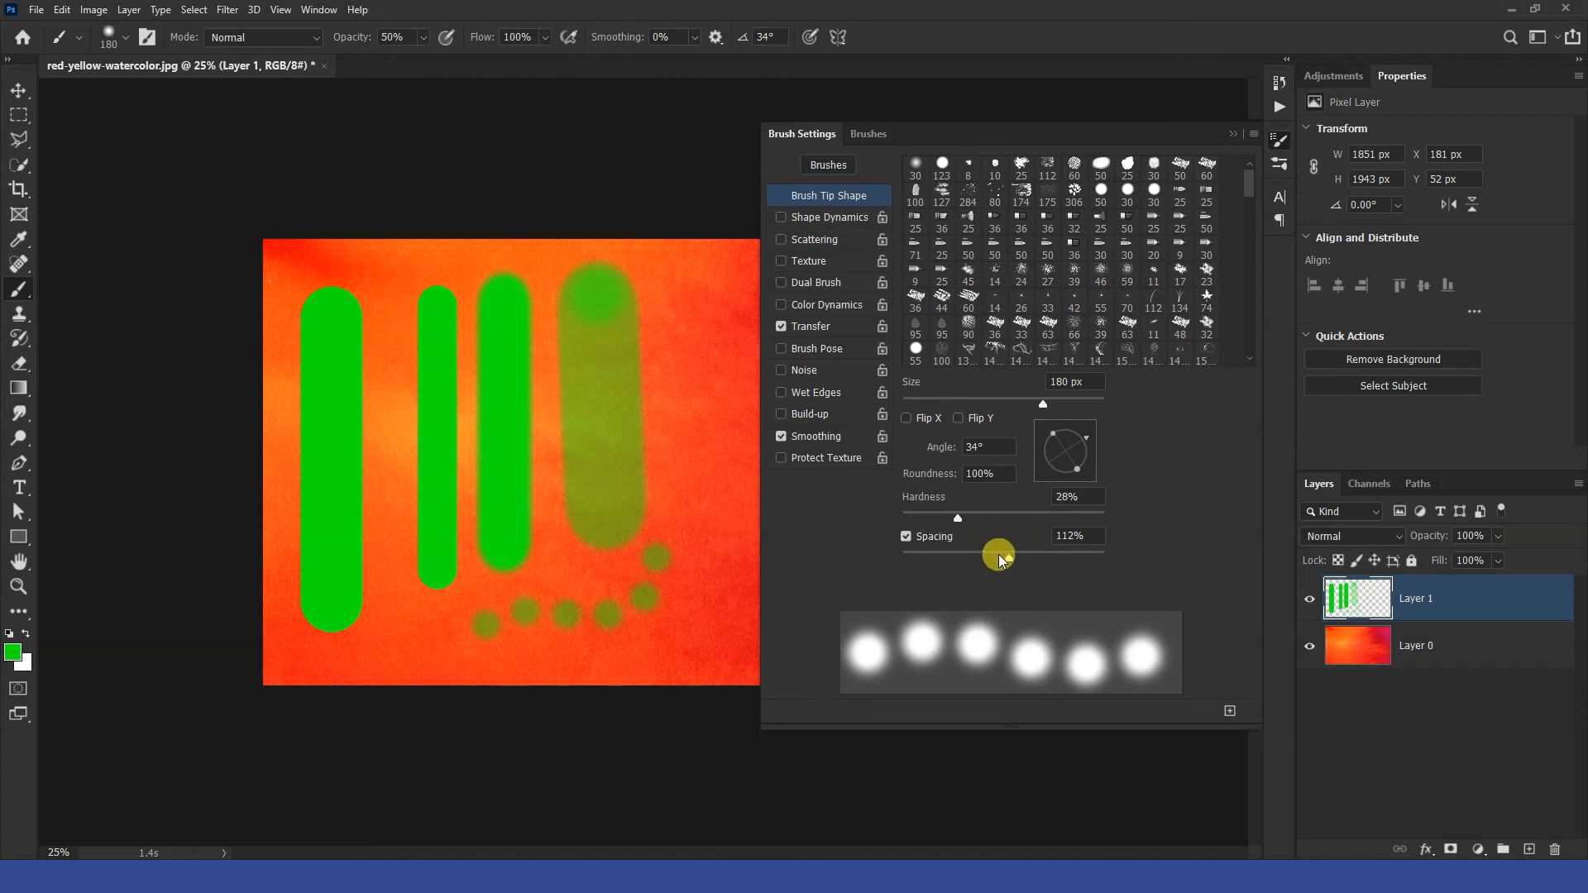
Set the spacing back to 1% and paint a curved vertical stroke right of the semi-transparent one.
drag(1006, 559, 906, 558)
drag(683, 285, 706, 502)
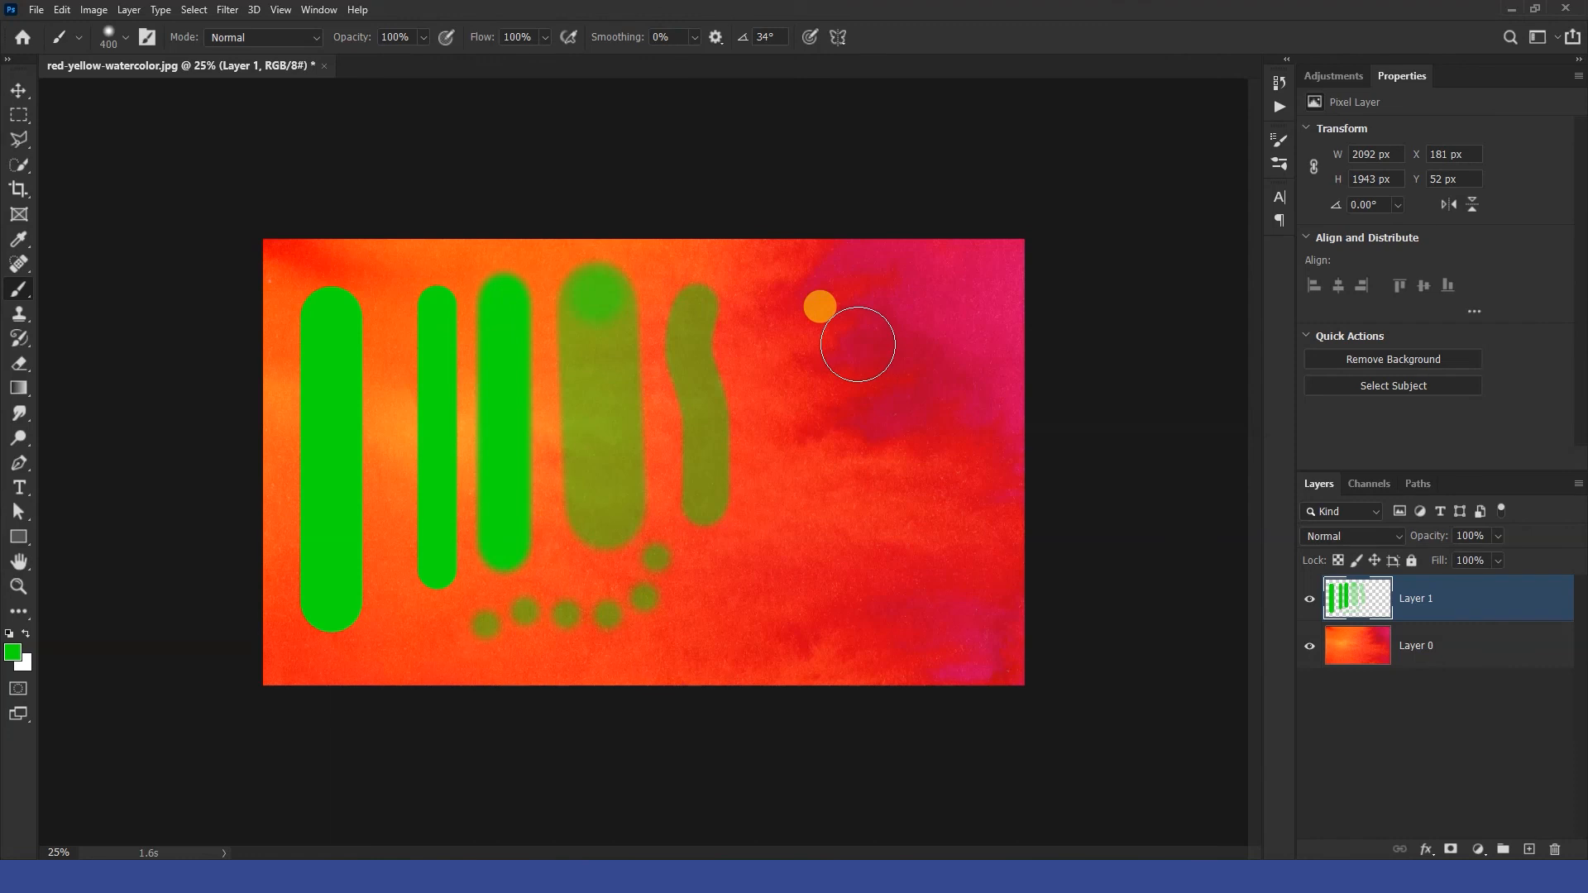
Set the brush size to 250 px and stamp a single dot right of the curved stroke.
click(124, 37)
mouse_move(183, 93)
mouse_down()
mouse_move(138, 99)
mouse_move(175, 93)
mouse_up()
click(799, 366)
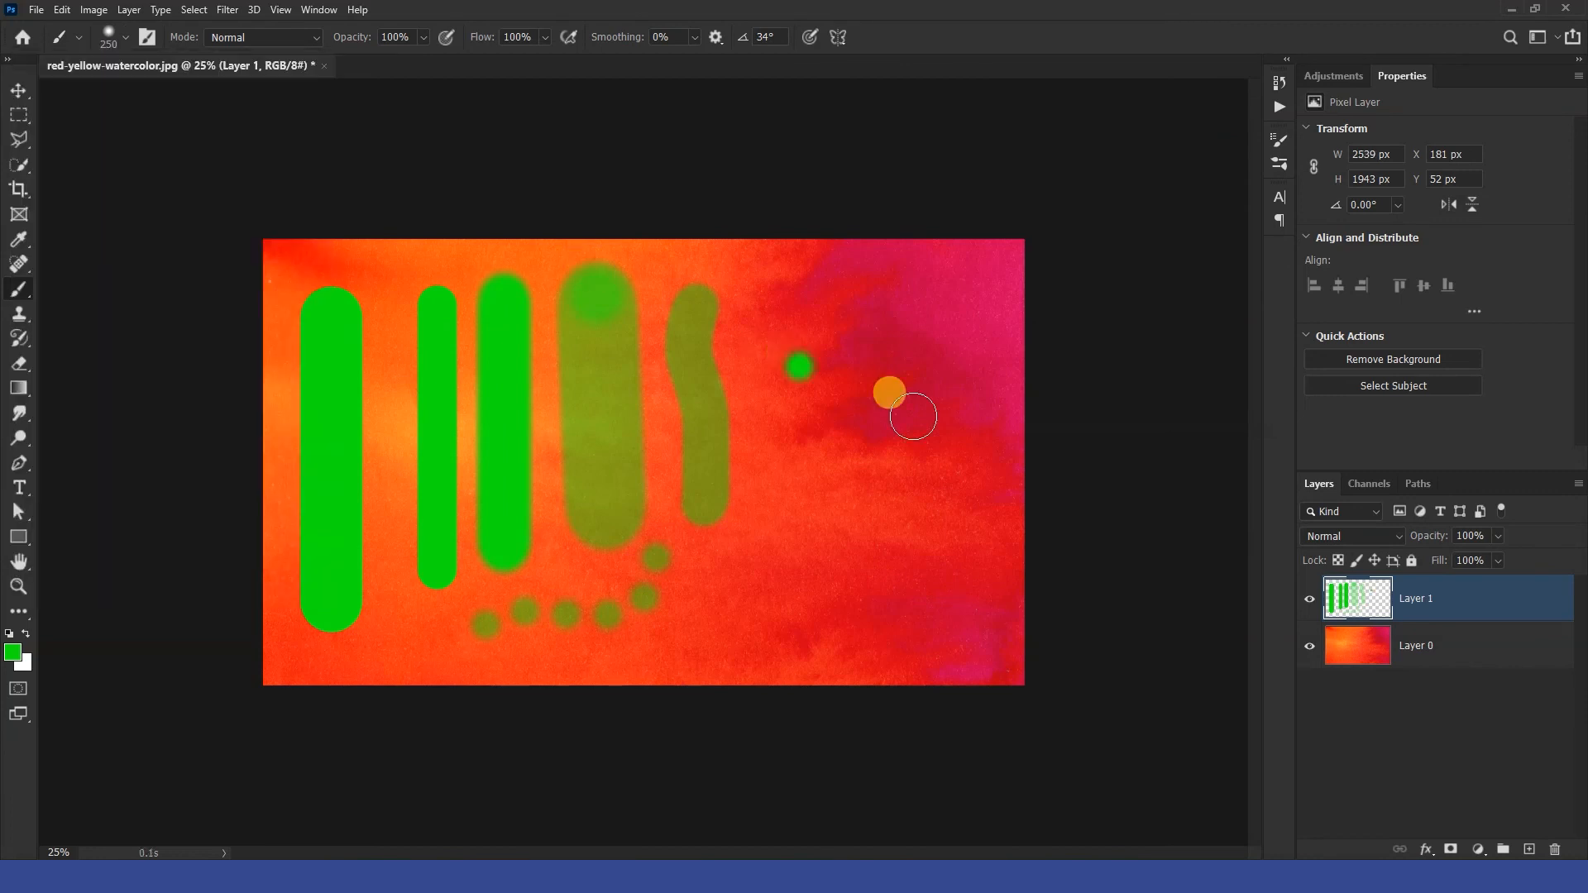
Enlarge the brush to about 560 px.
key(bracketright)
key(bracketright)
key(bracketright)
key(bracketright)
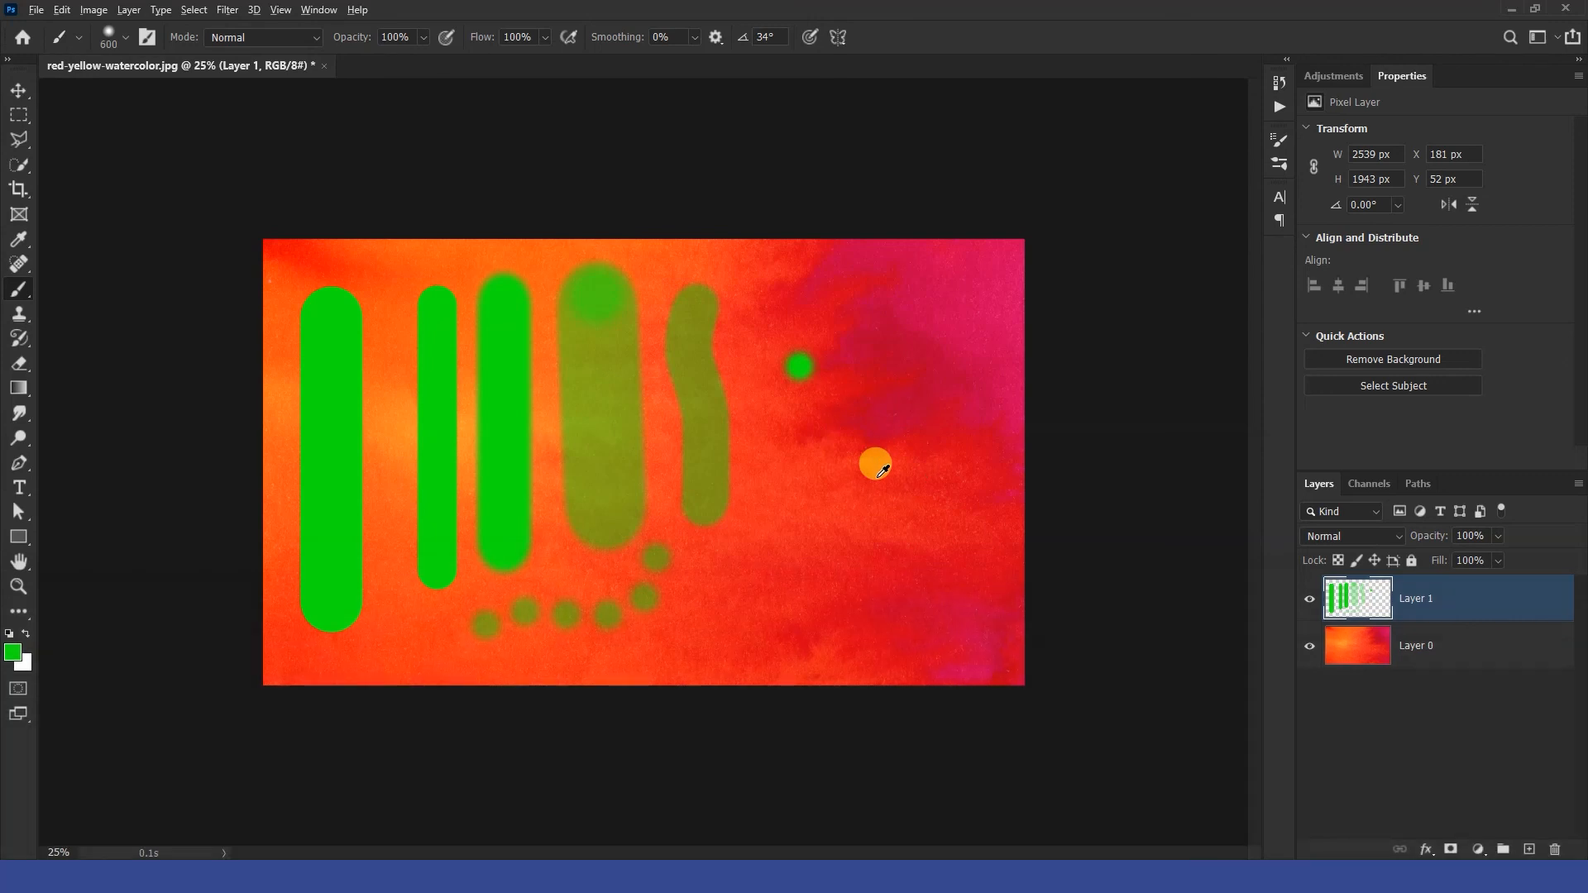
alt+right_click(877, 477)
mouse_move(877, 478)
mouse_down()
mouse_move(933, 493)
mouse_move(874, 481)
mouse_up()
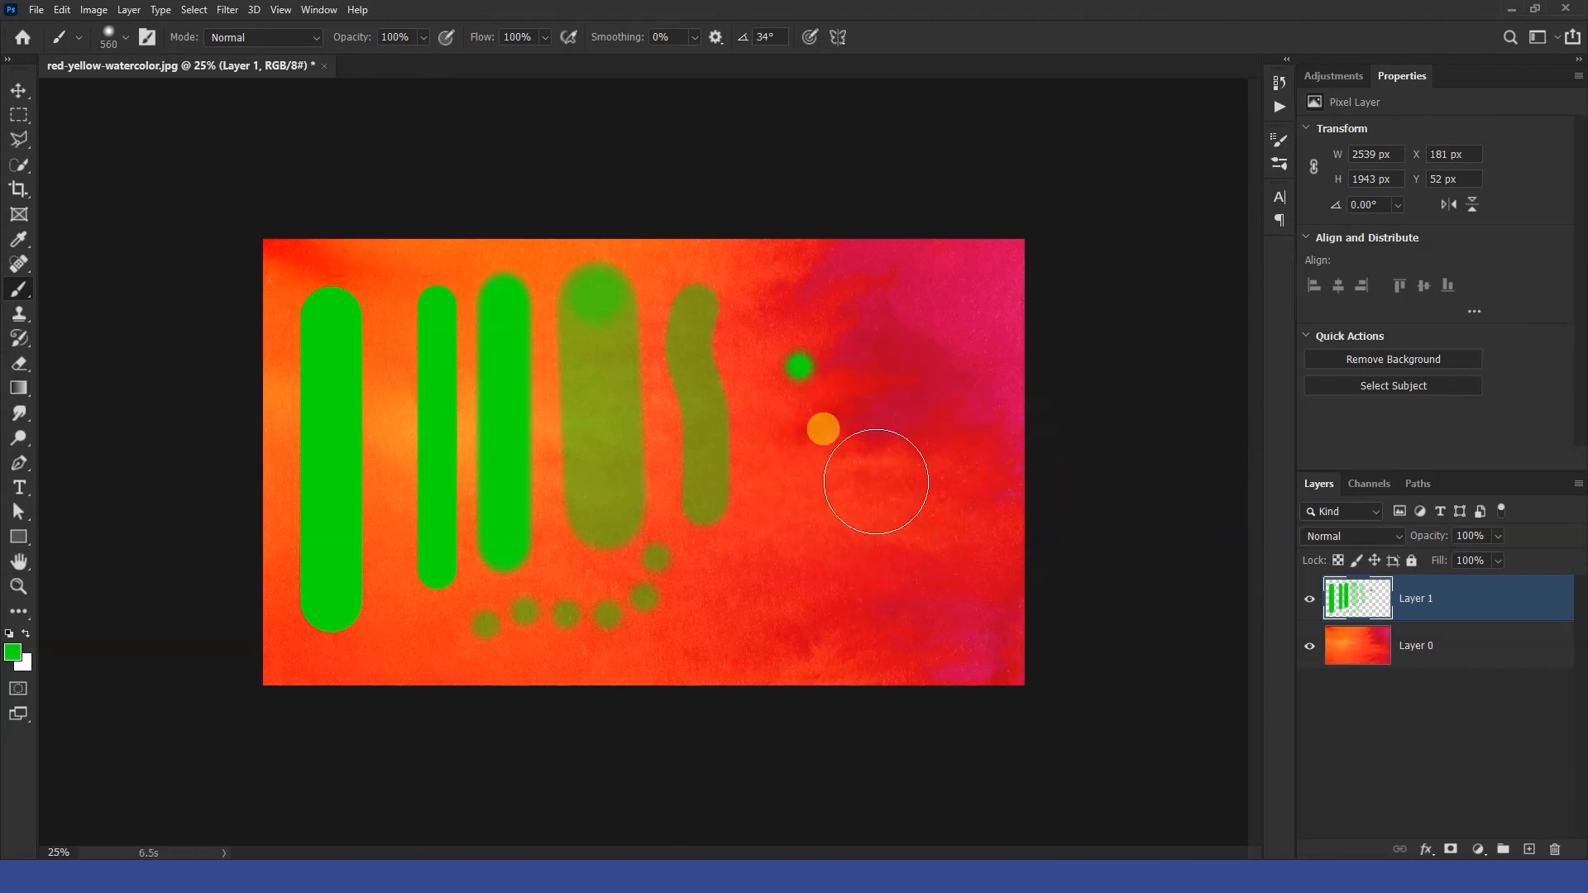